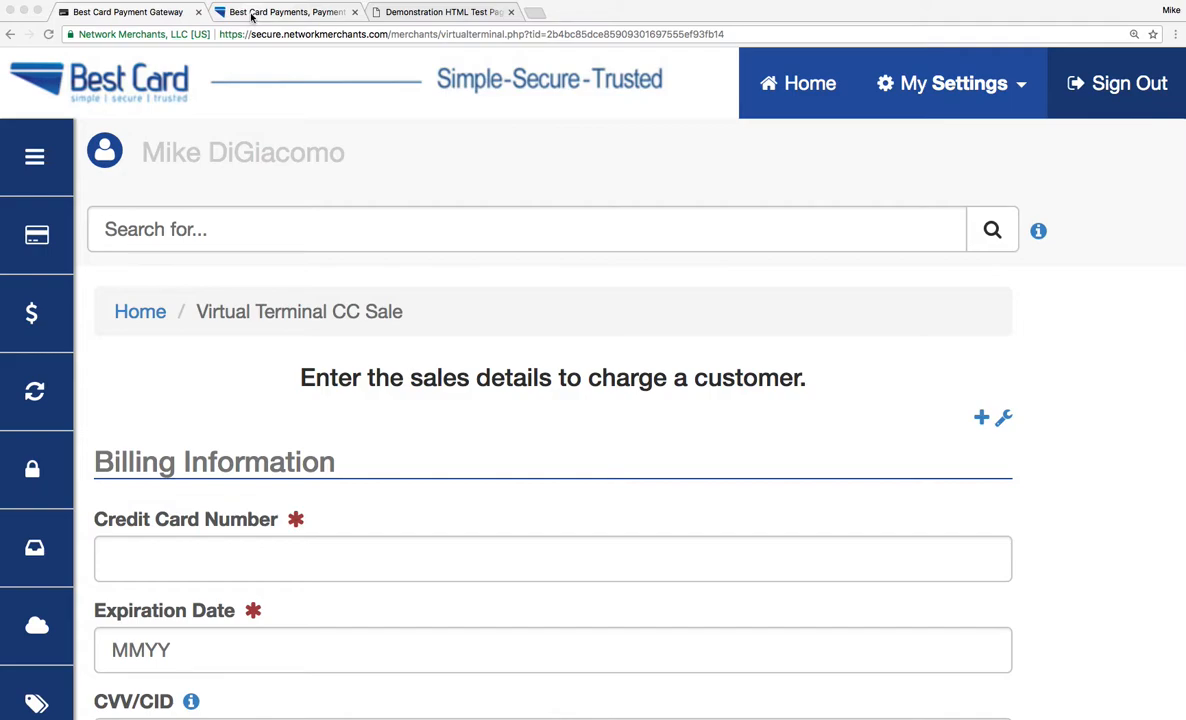
Open the company website's Pay Invoice page, enter 1.00 as the amount and proceed to the payment form.
{"action": "left_click", "coordinate": [250, 12]}
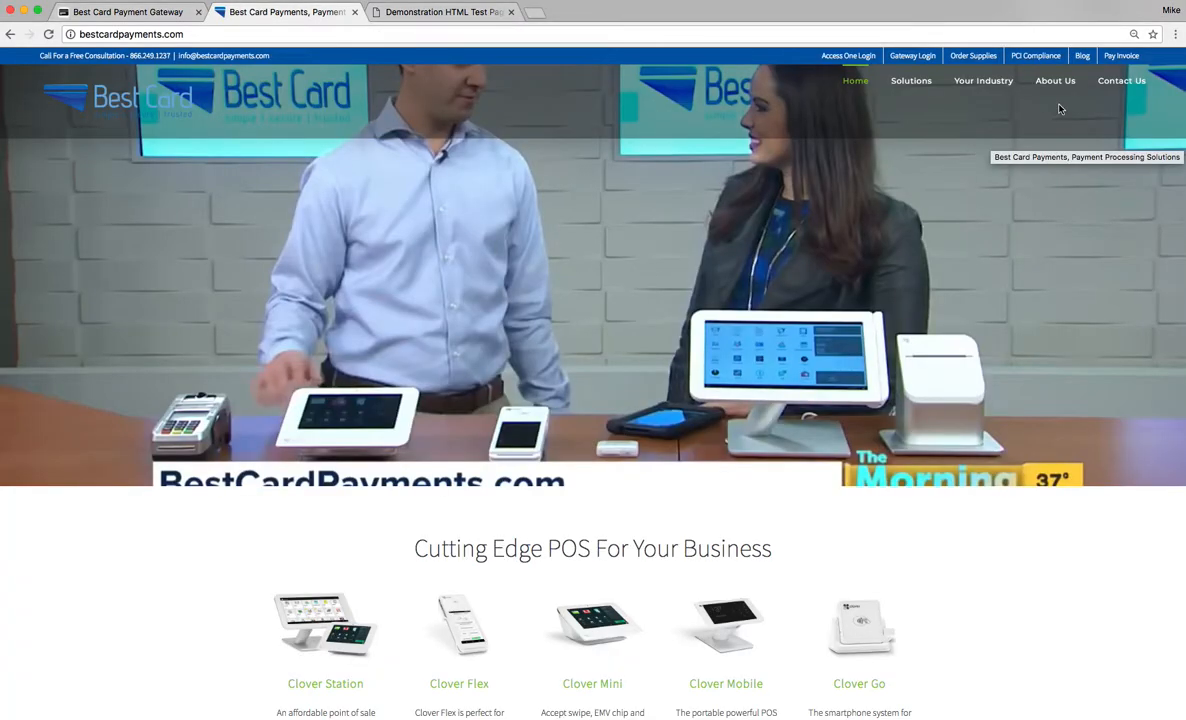
{"action": "left_click", "coordinate": [1117, 56]}
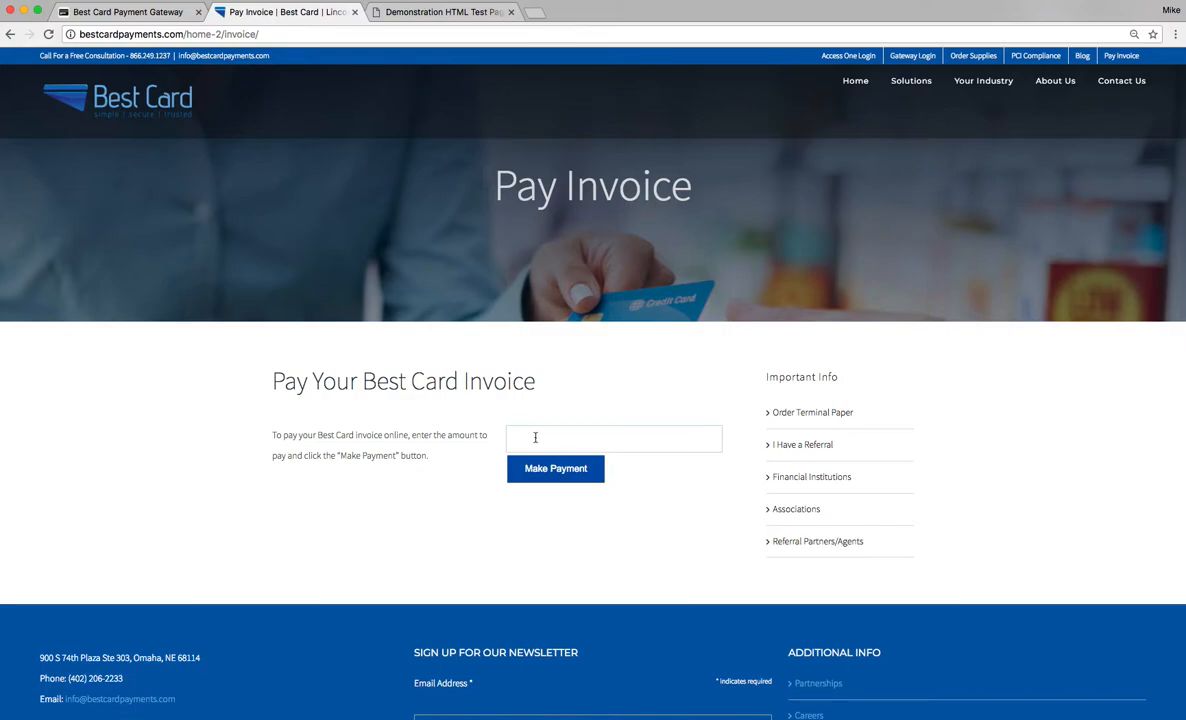
{"action": "left_click", "coordinate": [535, 437]}
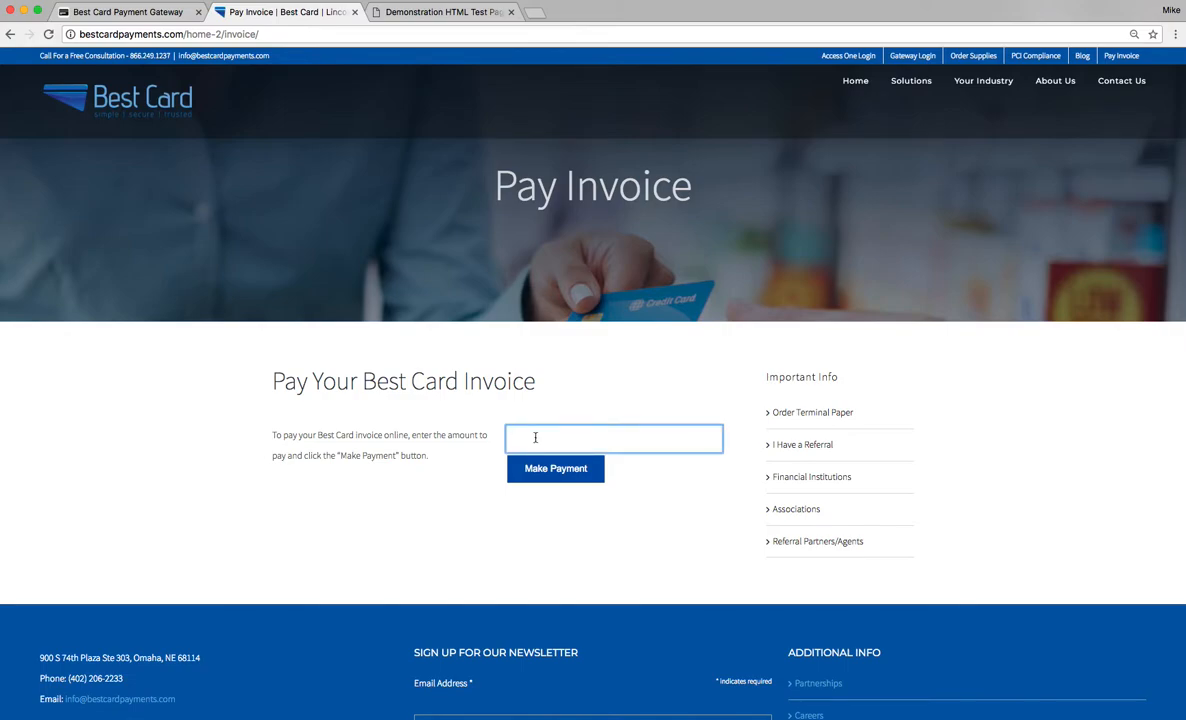
{"action": "type", "text": "1.00"}
{"action": "left_click", "coordinate": [556, 469]}
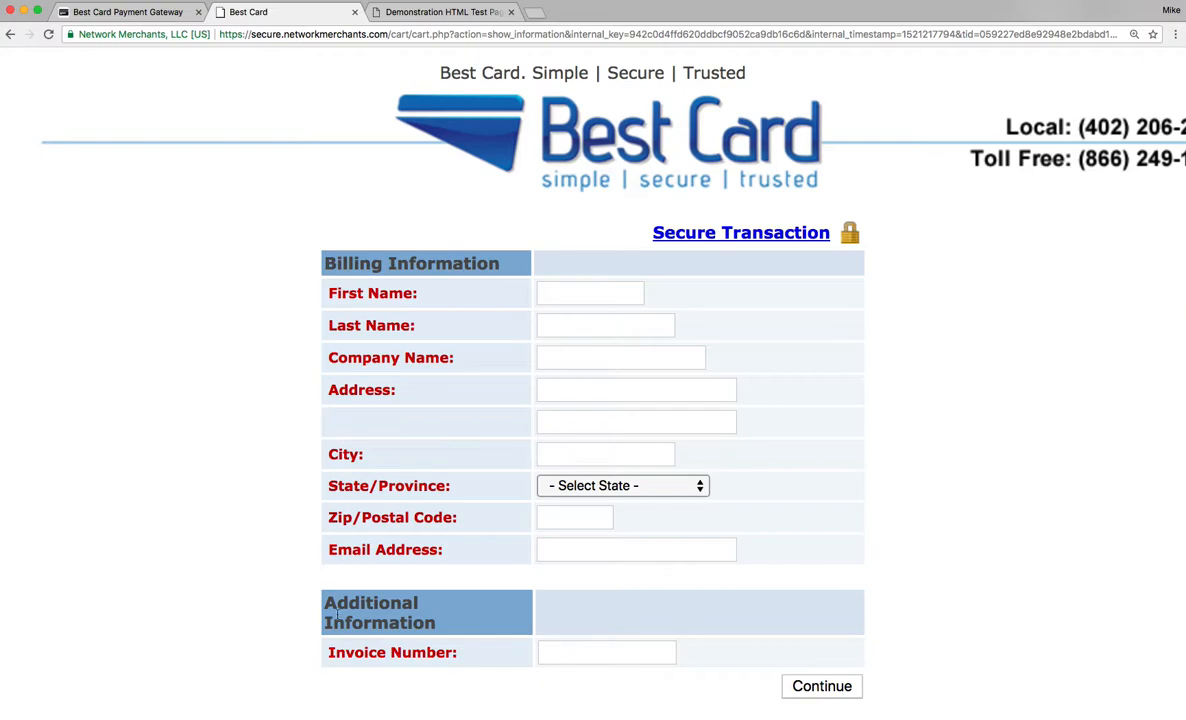
{"action": "scroll", "coordinate": [174, 554], "scroll_direction": "down", "scroll_amount": 1}
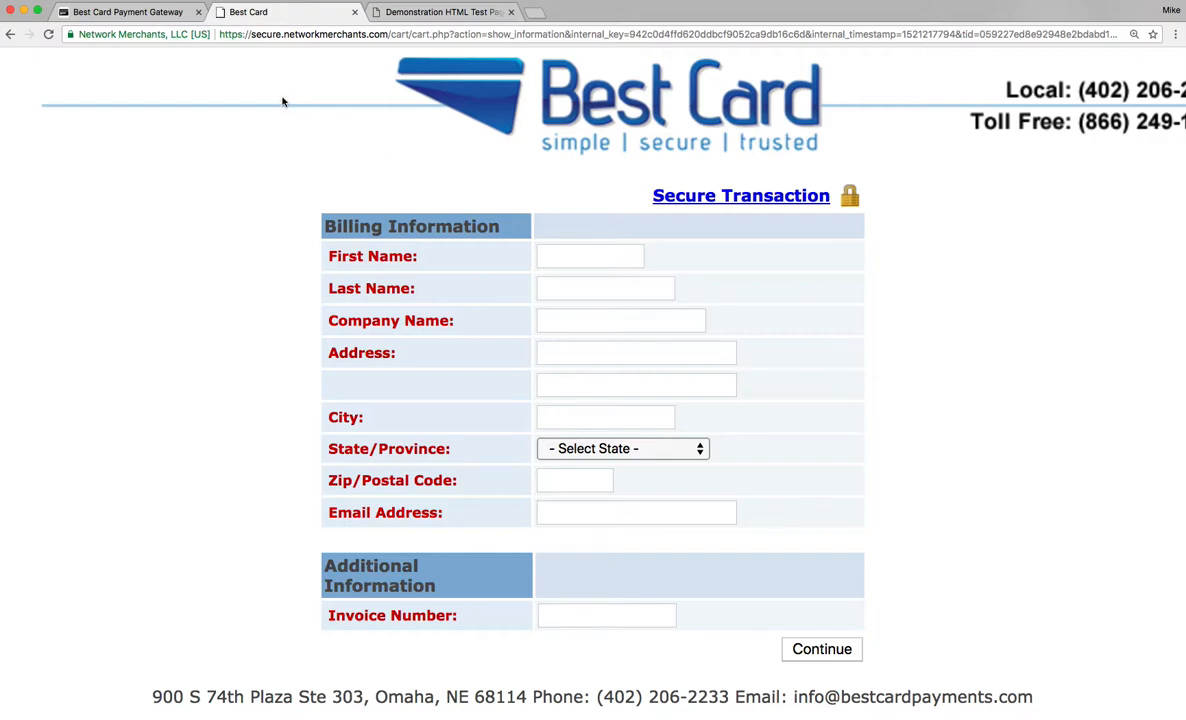
Return to the payment gateway and open the QuickClick options.
{"action": "left_click", "coordinate": [127, 17]}
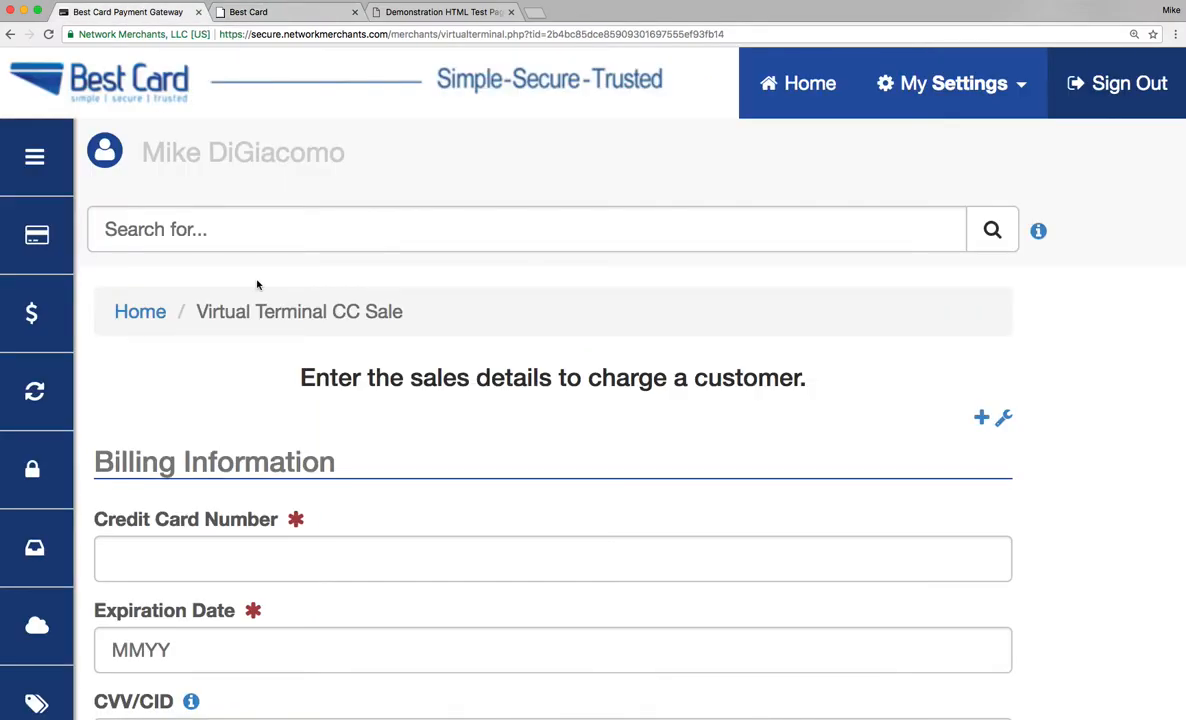
{"action": "scroll", "coordinate": [257, 285], "scroll_direction": "down", "scroll_amount": 1}
{"action": "scroll", "coordinate": [257, 285], "scroll_direction": "down", "scroll_amount": 10}
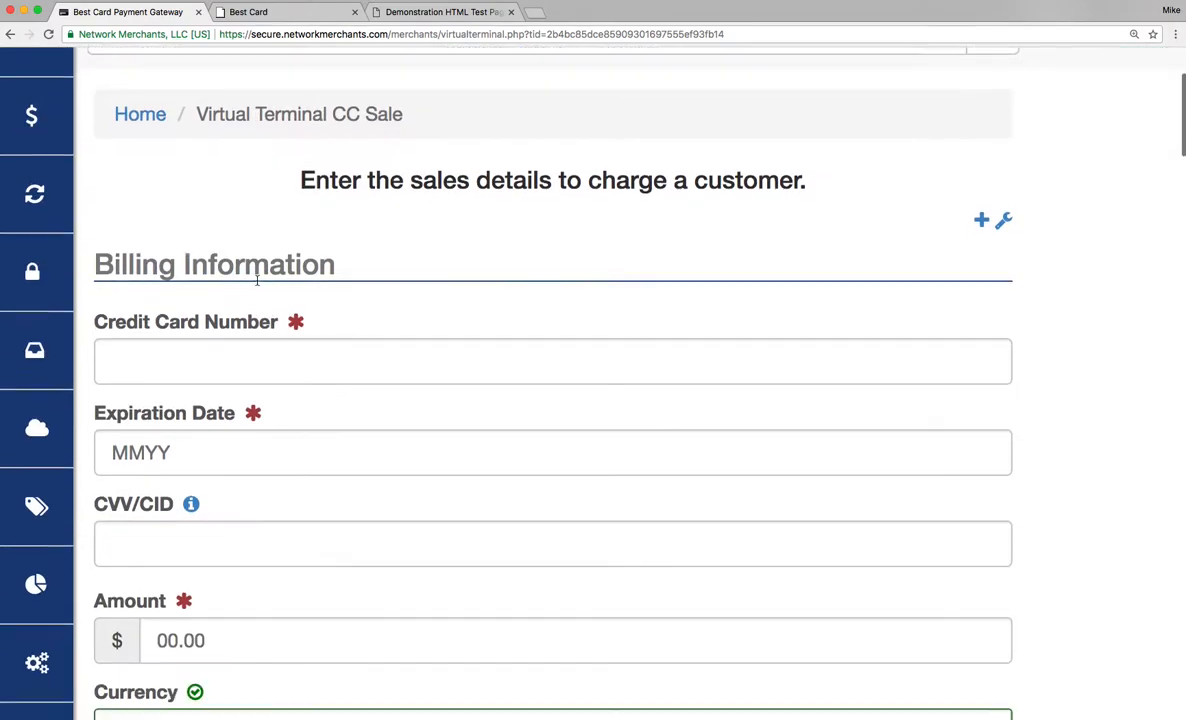
{"action": "scroll", "coordinate": [257, 280], "scroll_direction": "down", "scroll_amount": 1}
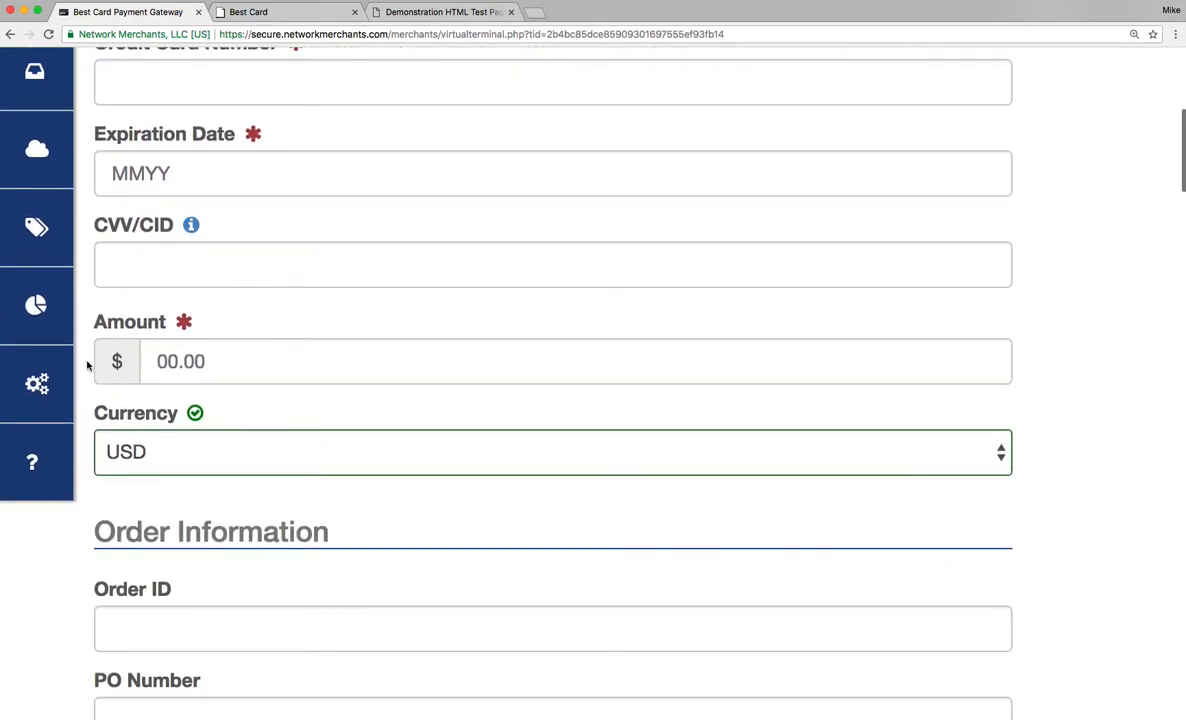
{"action": "left_click", "coordinate": [37, 384]}
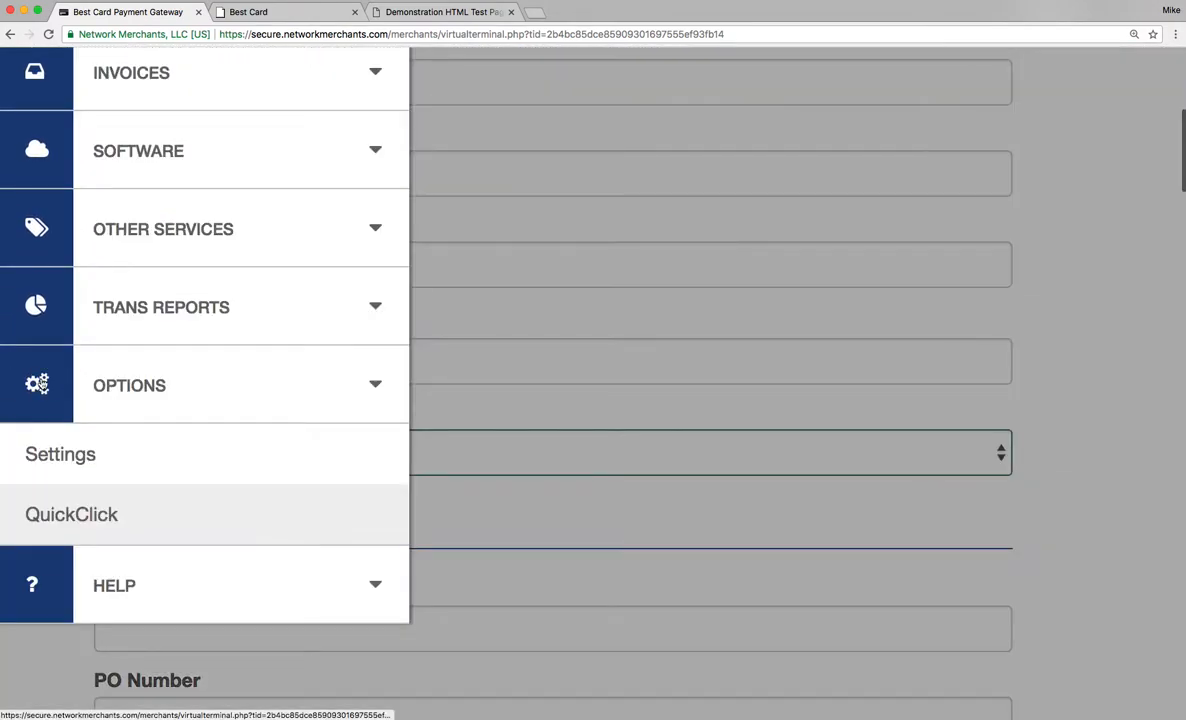
{"action": "left_click", "coordinate": [60, 512]}
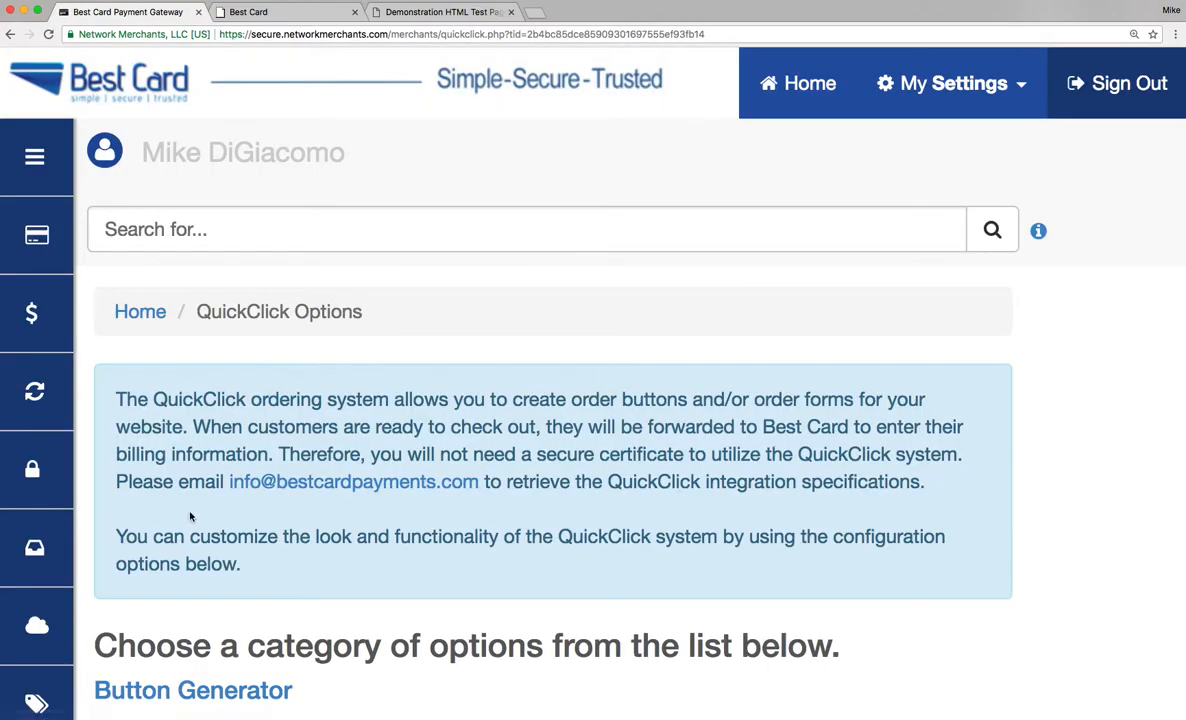
Open the Button Generator and start creating a Donation button.
{"action": "scroll", "coordinate": [326, 640], "scroll_direction": "down", "scroll_amount": 4}
{"action": "scroll", "coordinate": [325, 515], "scroll_direction": "down", "scroll_amount": 4}
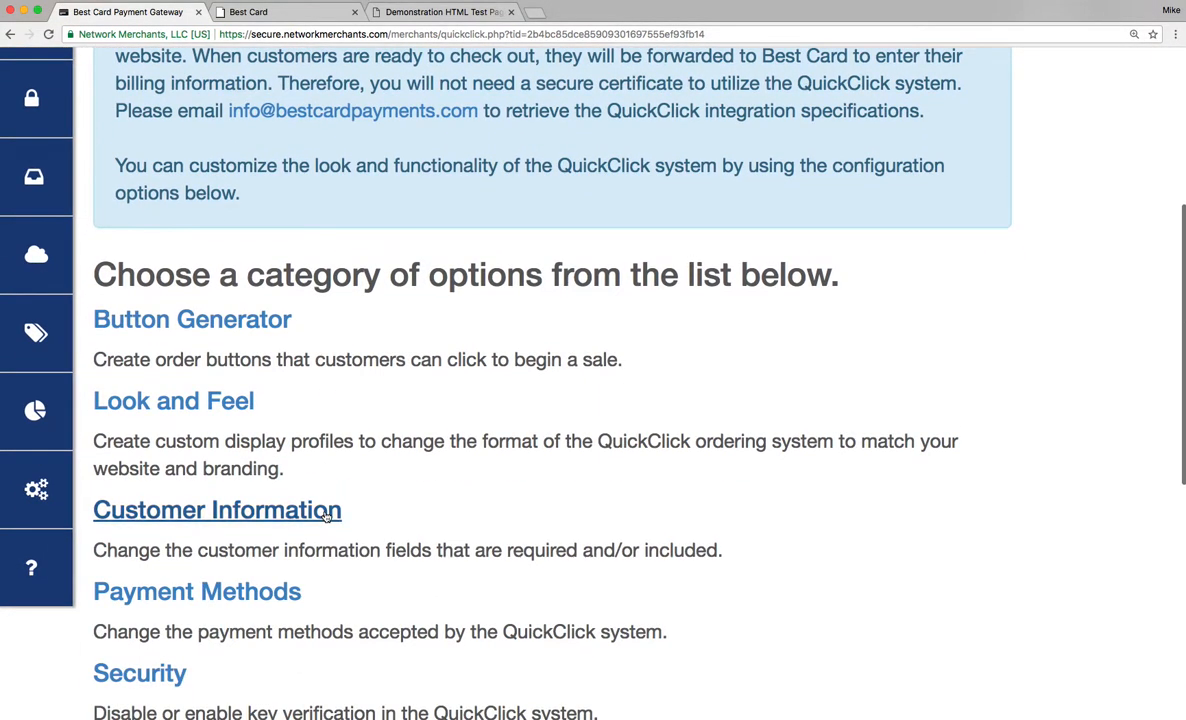
{"action": "left_click", "coordinate": [188, 325]}
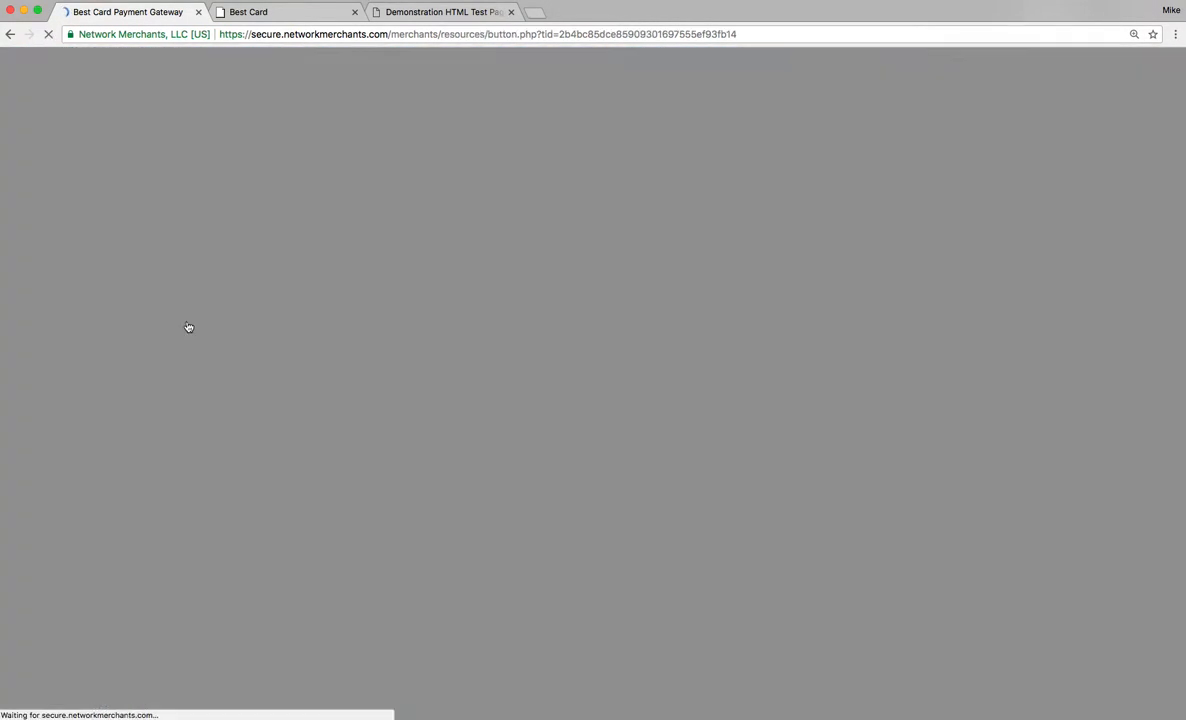
{"action": "scroll", "coordinate": [580, 352], "scroll_direction": "down", "scroll_amount": 3}
{"action": "scroll", "coordinate": [579, 352], "scroll_direction": "down", "scroll_amount": 10}
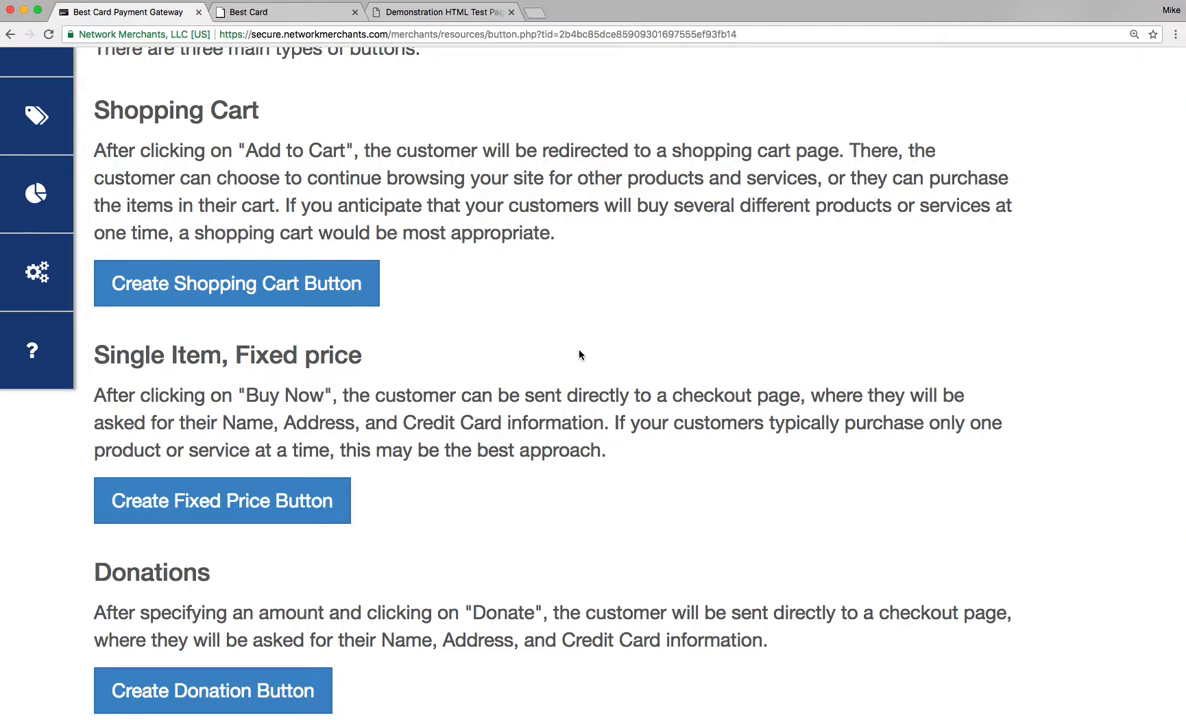
{"action": "scroll", "coordinate": [579, 355], "scroll_direction": "down", "scroll_amount": 2}
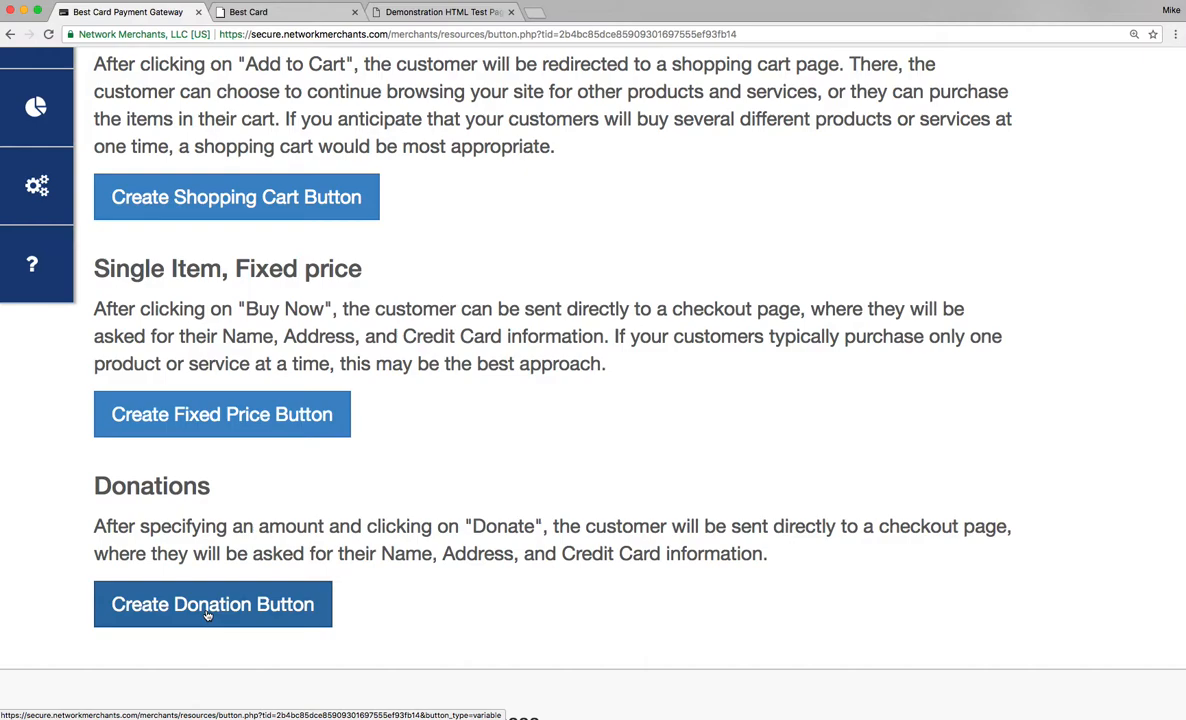
{"action": "left_click", "coordinate": [207, 612]}
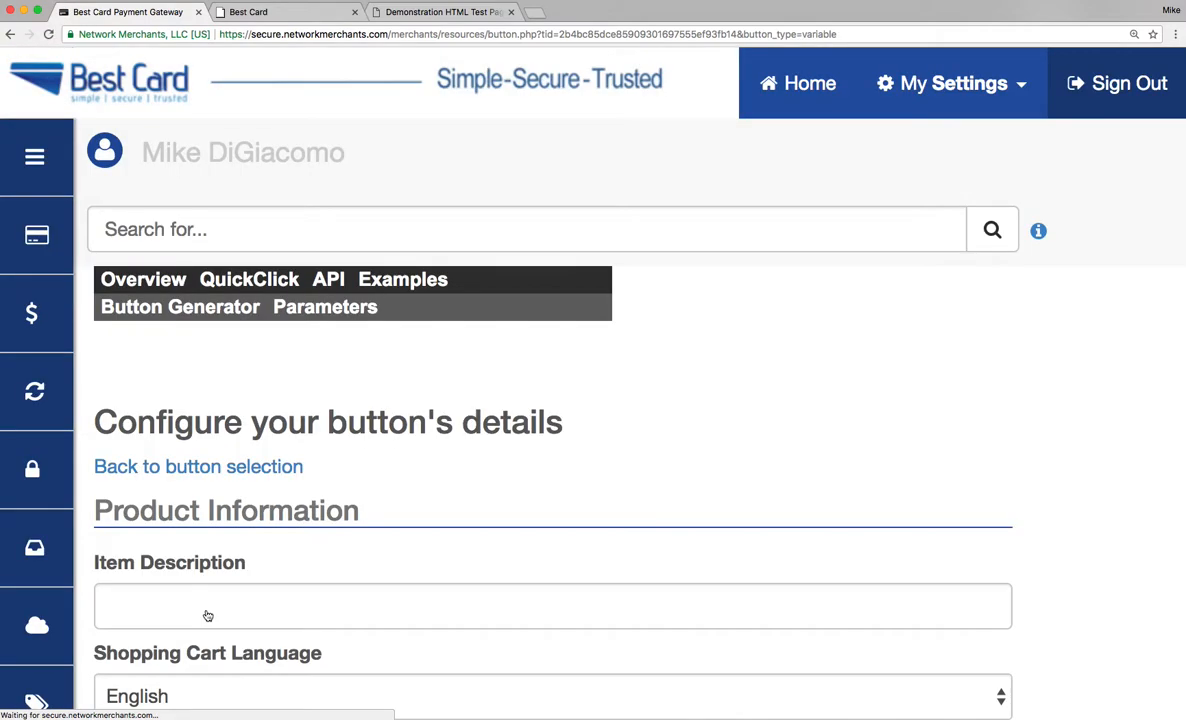
Set the button's item description to Pay Invoice.
{"action": "scroll", "coordinate": [585, 518], "scroll_direction": "down", "scroll_amount": 3}
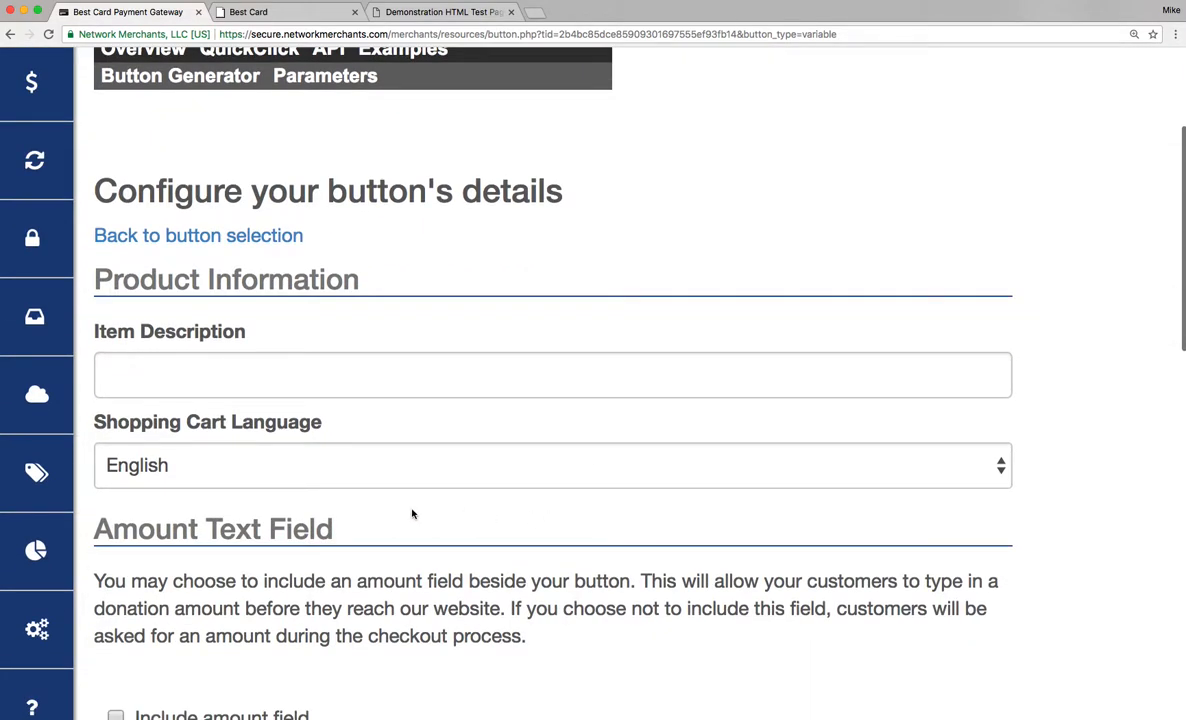
{"action": "left_click", "coordinate": [195, 384]}
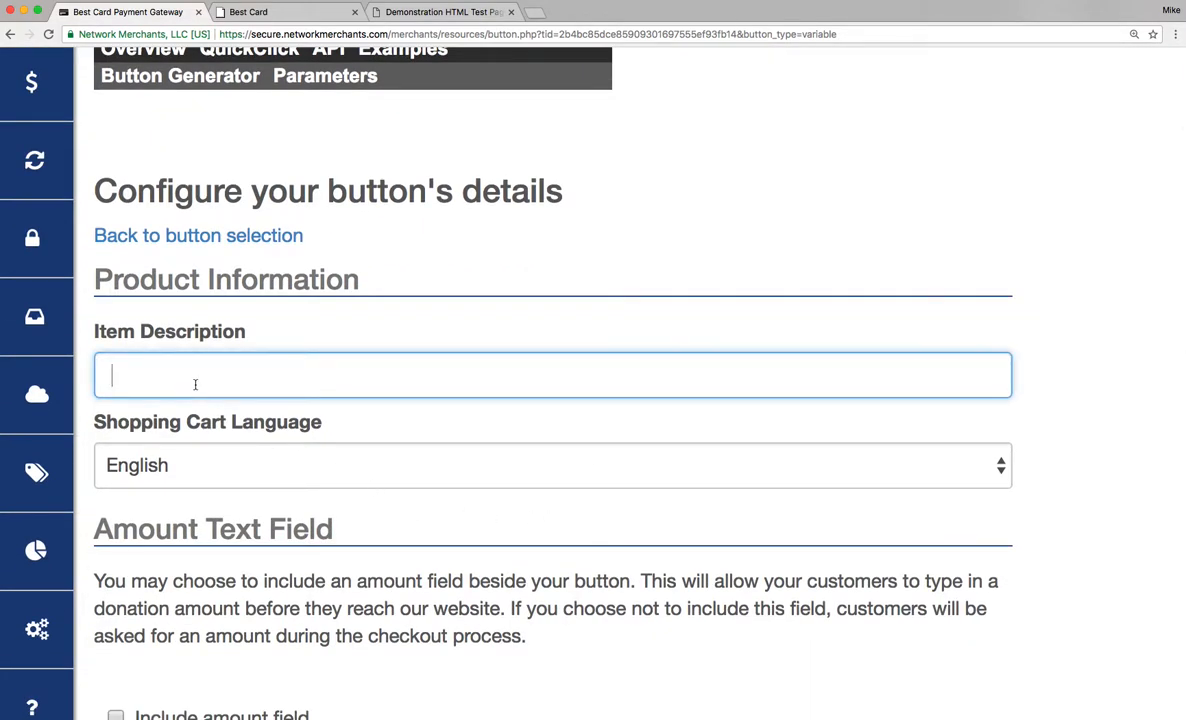
{"action": "type", "text": "Pay Invio"}
{"action": "key", "text": "BackSpace"}
{"action": "type", "text": "\\li\\\\"}
{"action": "key", "text": "BackSpace"}
{"action": "key", "text": "BackSpace"}
{"action": "key", "text": "BackSpace"}
{"action": "key", "text": "BackSpace"}
{"action": "key", "text": "BackSpace"}
{"action": "key", "text": "BackSpace"}
{"action": "key", "text": "BackSpace"}
{"action": "type", "text": "oice"}
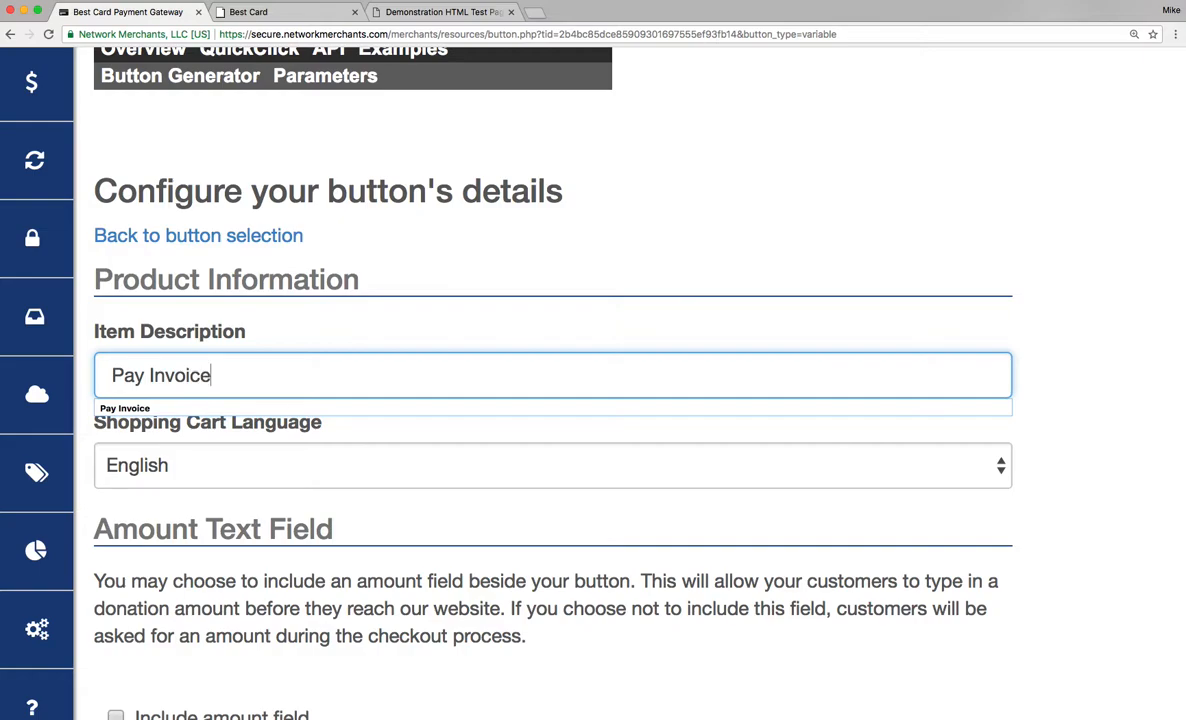
{"action": "left_click", "coordinate": [184, 408]}
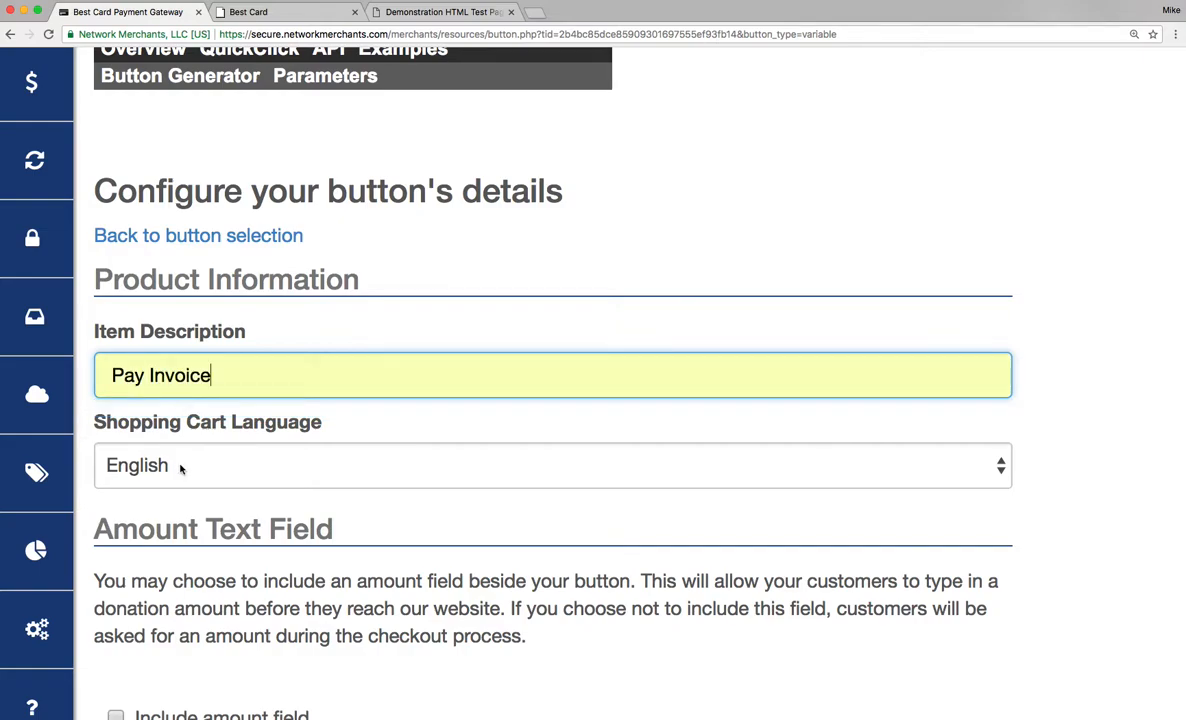
Enable the Include amount field option for the button.
{"action": "scroll", "coordinate": [181, 469], "scroll_direction": "down", "scroll_amount": 1}
{"action": "scroll", "coordinate": [181, 469], "scroll_direction": "down", "scroll_amount": 5}
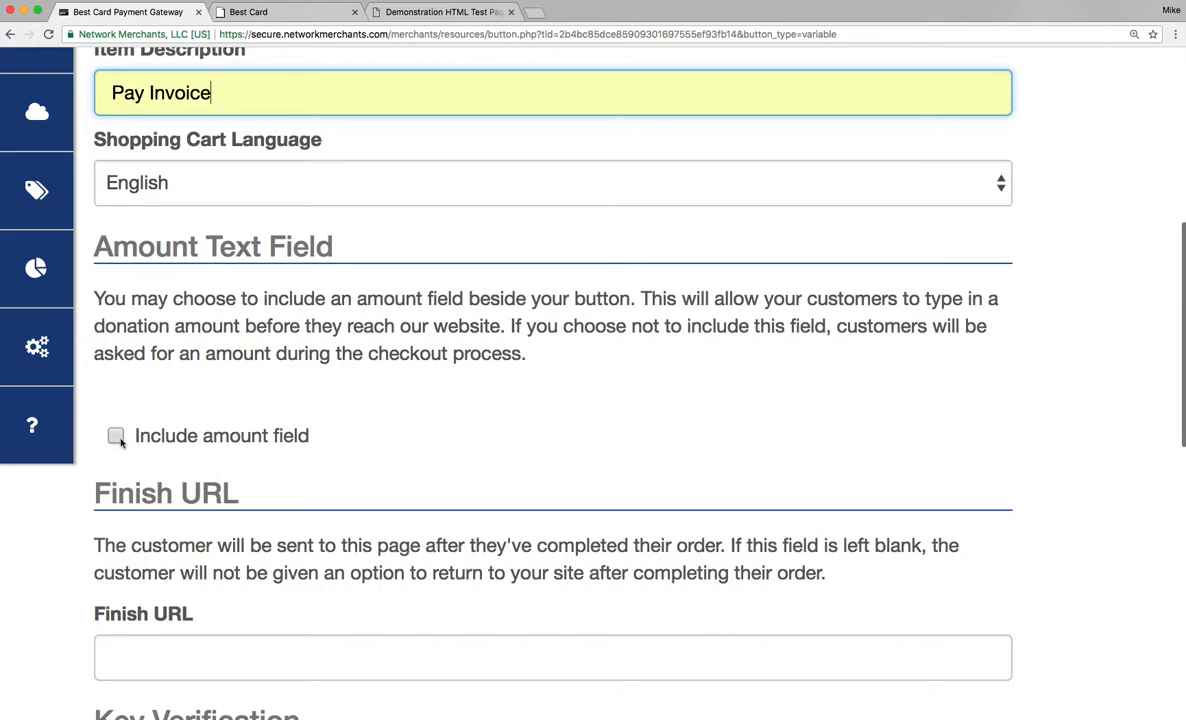
{"action": "left_click", "coordinate": [115, 436]}
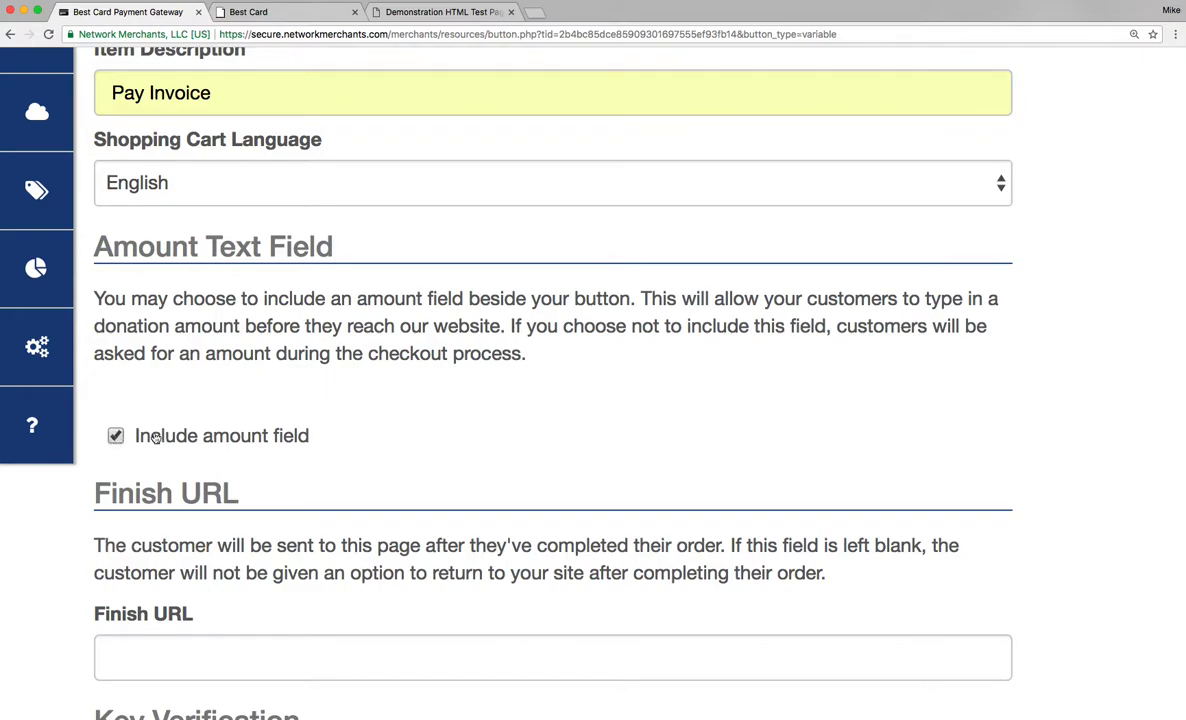
Open bestcardpayments.com in the second tab and copy its address.
{"action": "scroll", "coordinate": [297, 424], "scroll_direction": "down", "scroll_amount": 3}
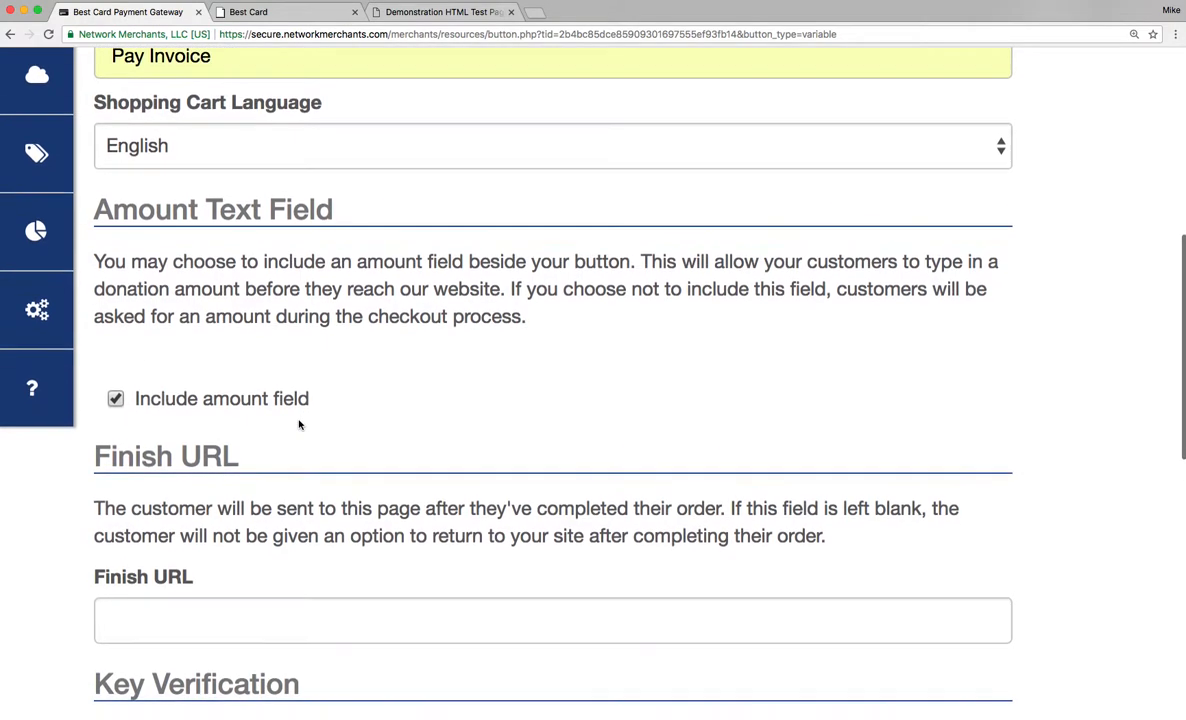
{"action": "scroll", "coordinate": [297, 420], "scroll_direction": "down", "scroll_amount": 2}
{"action": "left_click", "coordinate": [285, 447]}
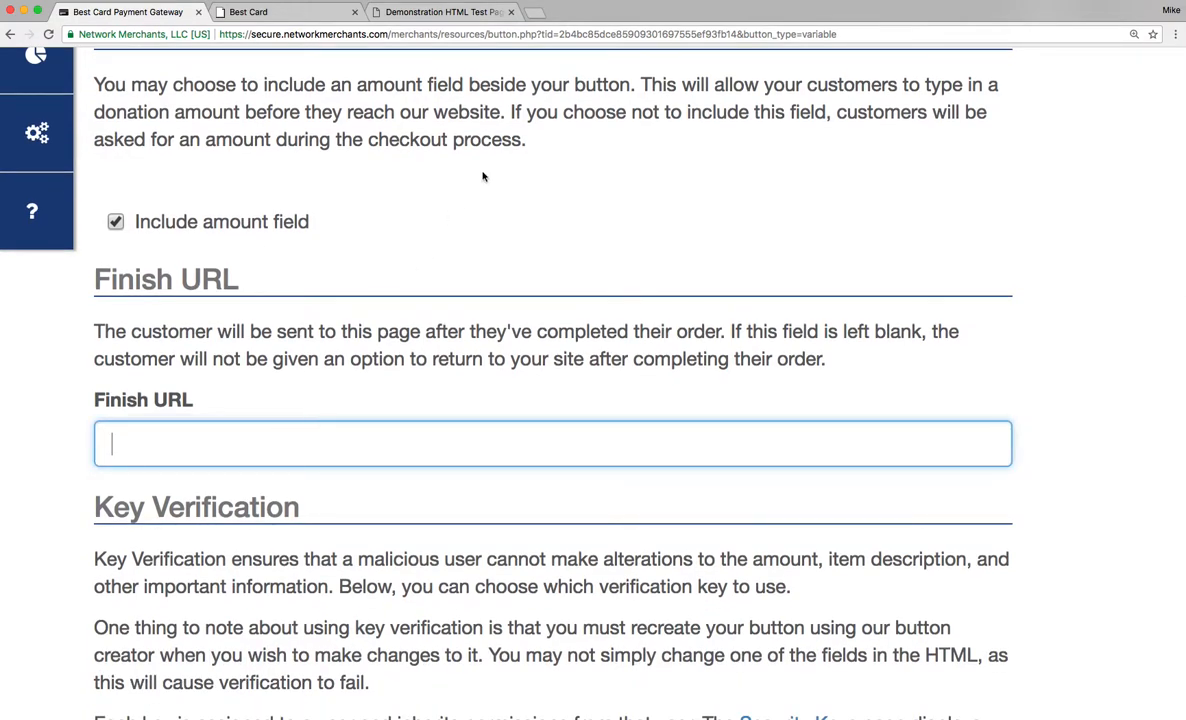
{"action": "left_click", "coordinate": [303, 20]}
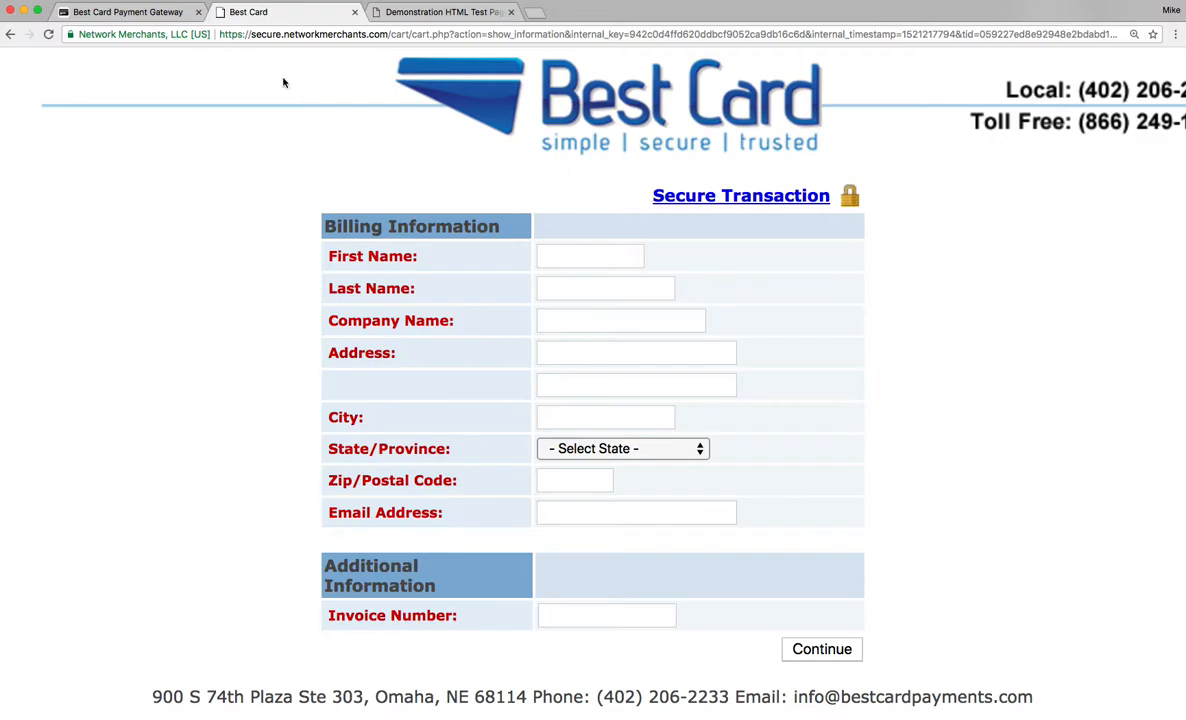
{"action": "scroll", "coordinate": [285, 90], "scroll_direction": "up", "scroll_amount": 1}
{"action": "left_click", "coordinate": [344, 36]}
{"action": "type", "text": "b"}
{"action": "key", "text": "Return"}
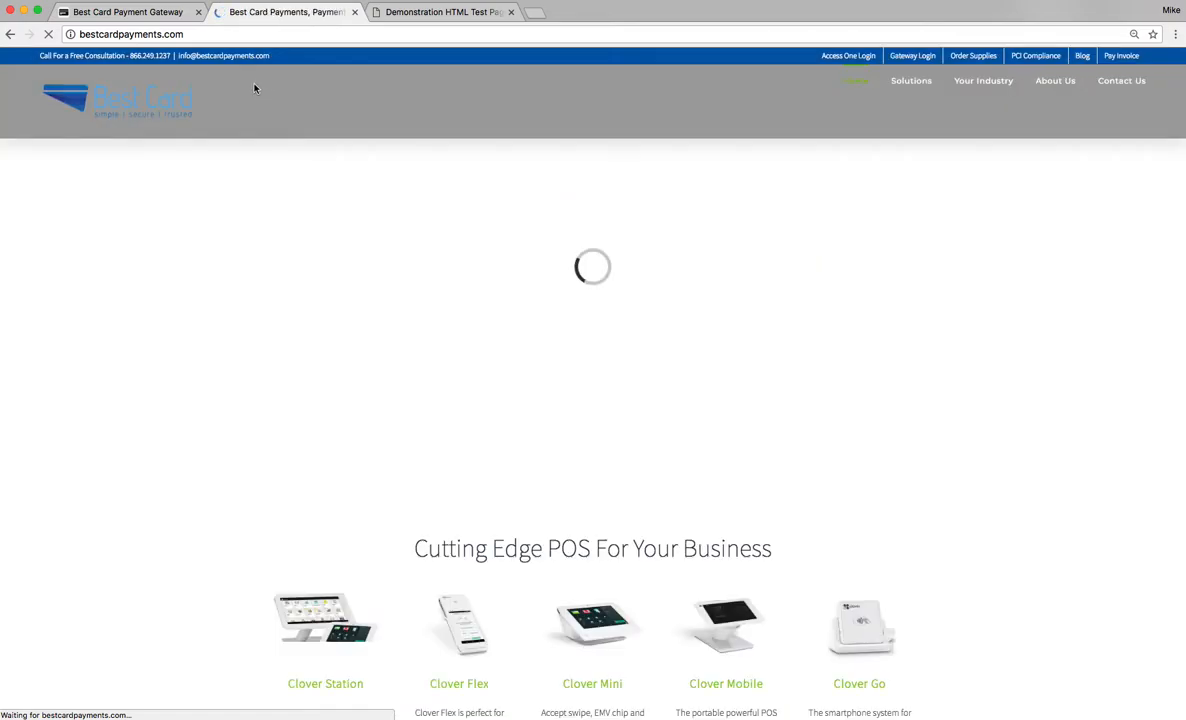
{"action": "left_click", "coordinate": [177, 35]}
{"action": "key", "text": "super+c"}
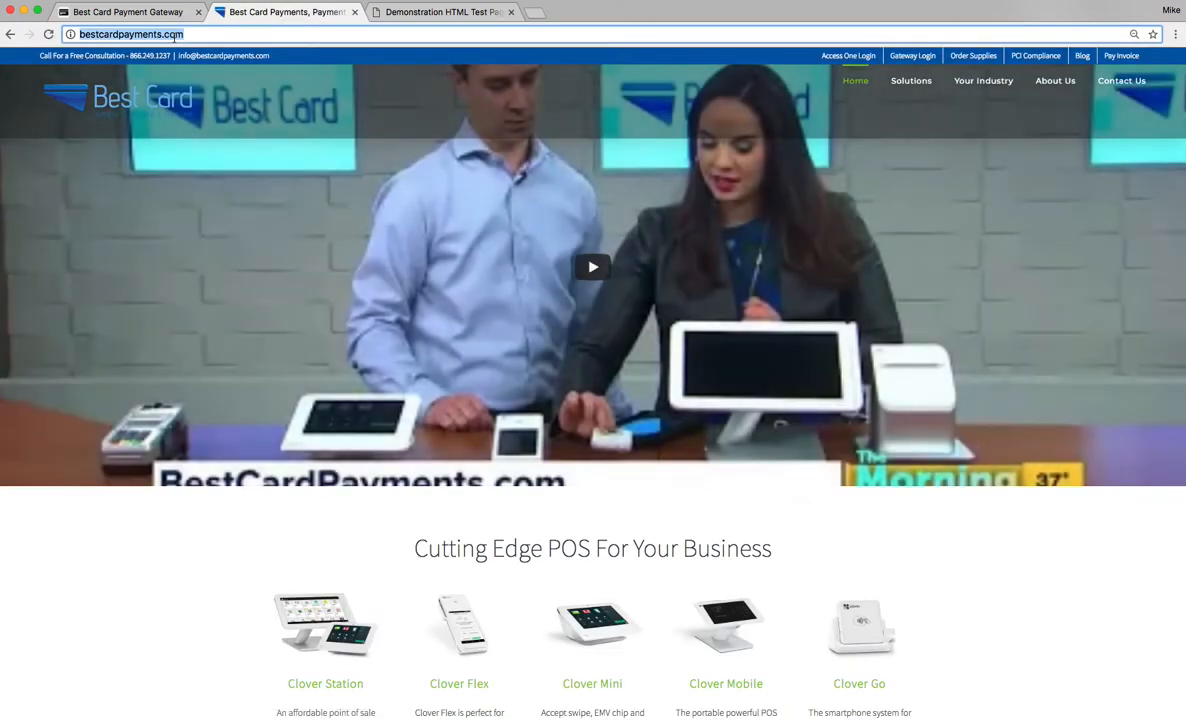
Paste the copied website address as the button's Finish URL.
{"action": "left_click", "coordinate": [140, 13]}
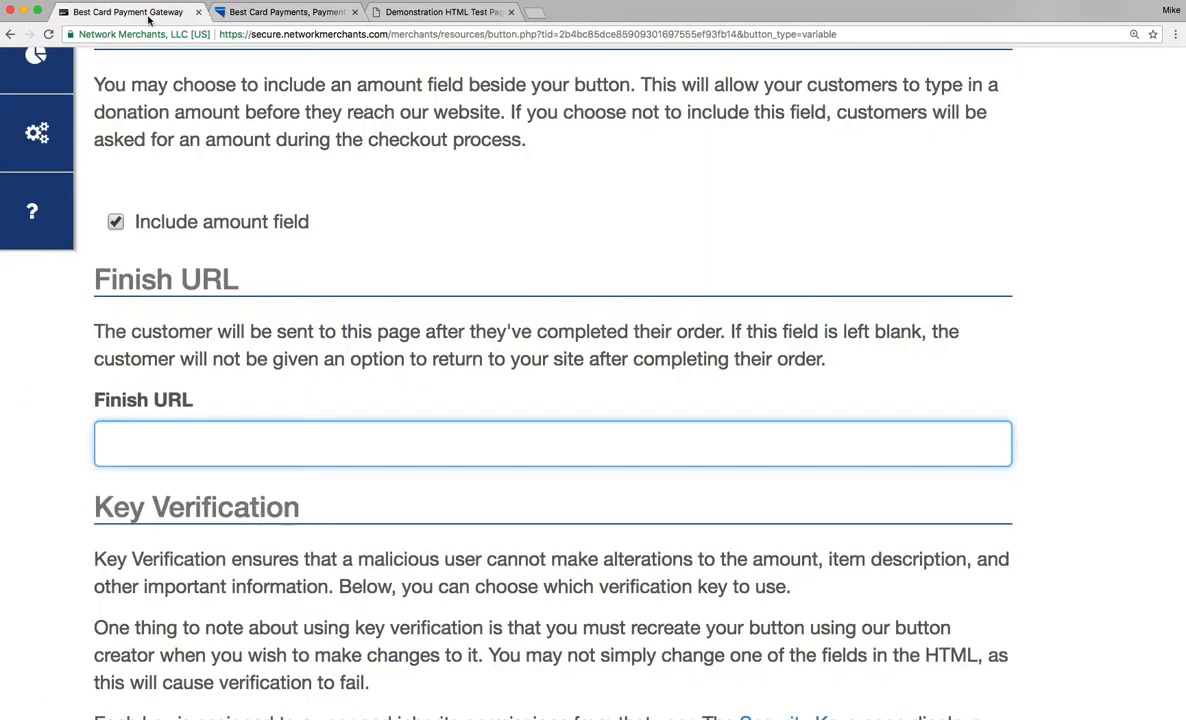
{"action": "left_click", "coordinate": [231, 441]}
{"action": "key", "text": "super+v"}
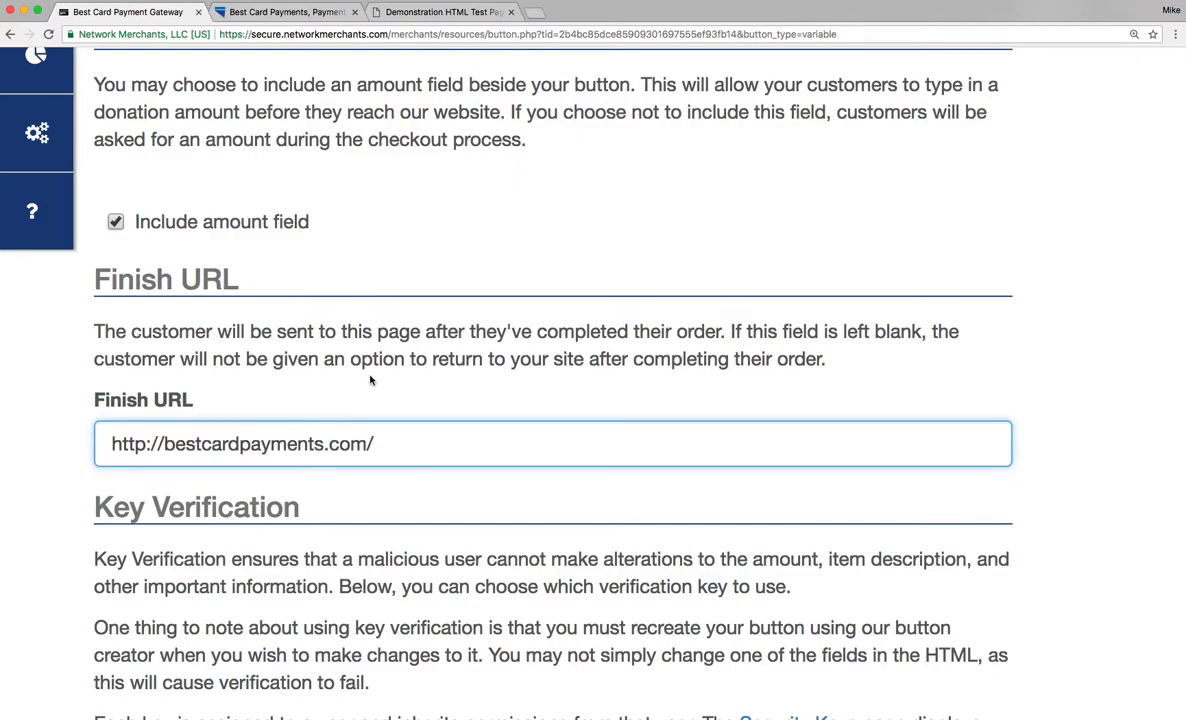
Generate the button with the Default Cart Key verification.
{"action": "scroll", "coordinate": [370, 380], "scroll_direction": "down", "scroll_amount": 1}
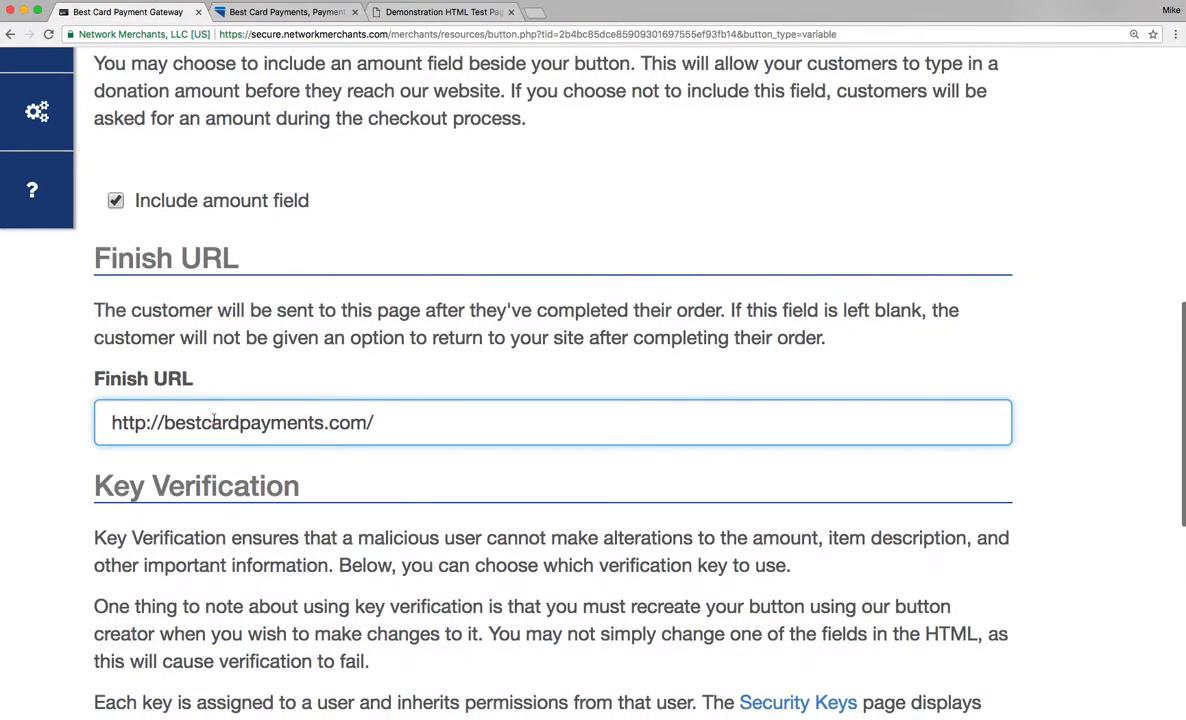
{"action": "scroll", "coordinate": [268, 424], "scroll_direction": "down", "scroll_amount": 8}
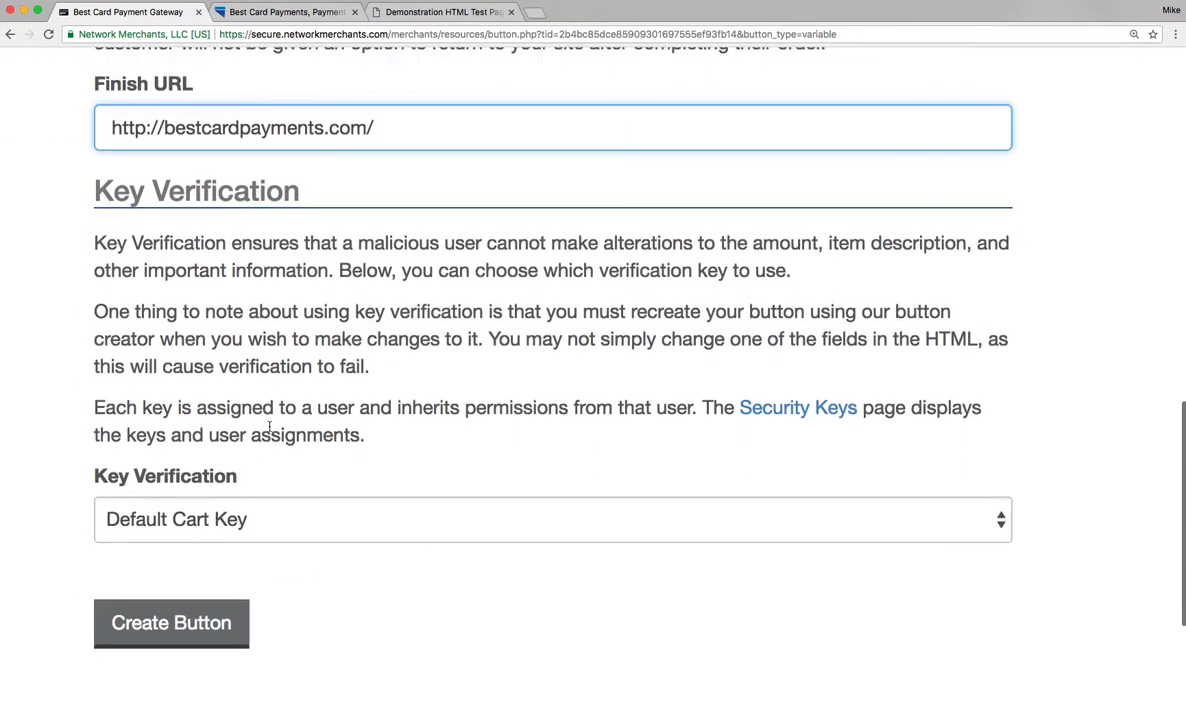
{"action": "left_click", "coordinate": [170, 542]}
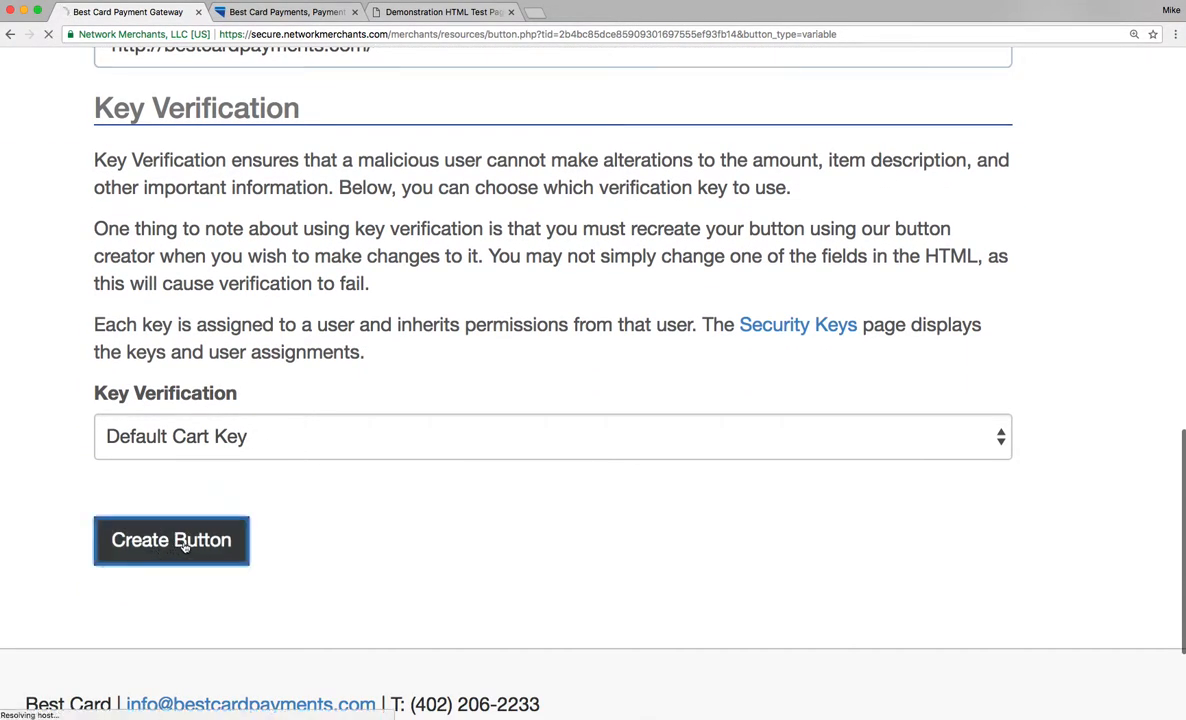
Select the generated donation button's HTML form code and switch to the HTML test page tab.
{"action": "scroll", "coordinate": [617, 543], "scroll_direction": "down", "scroll_amount": 5}
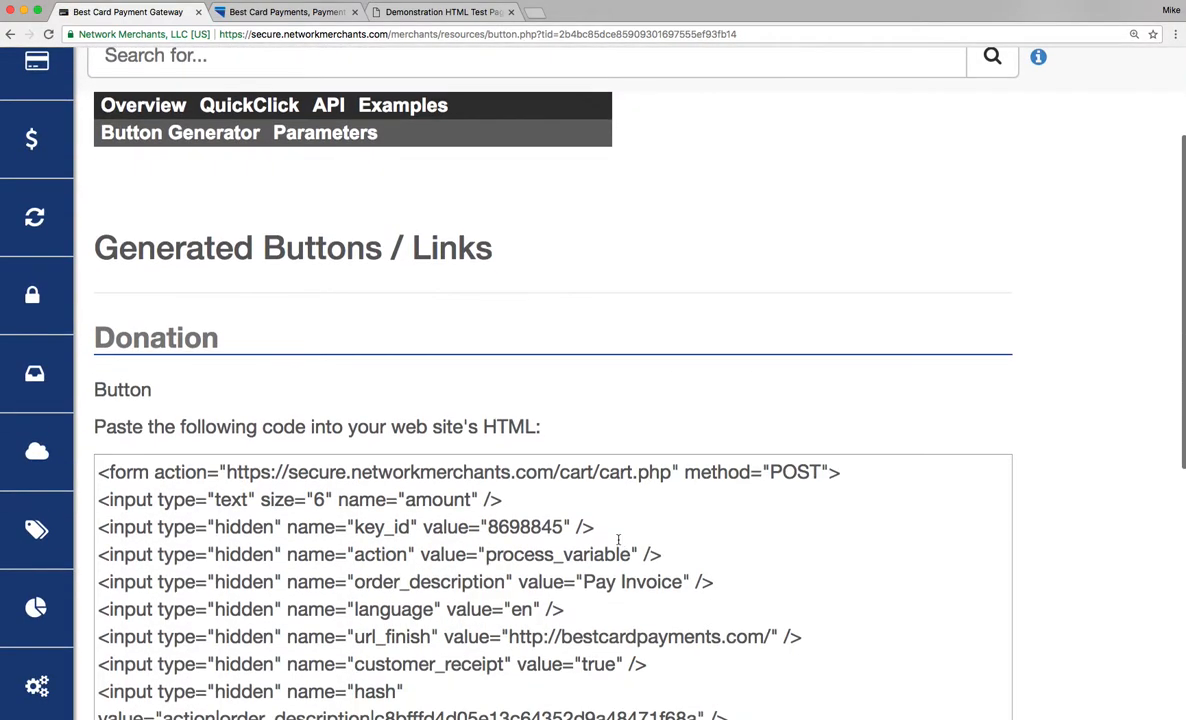
{"action": "scroll", "coordinate": [618, 540], "scroll_direction": "down", "scroll_amount": 5}
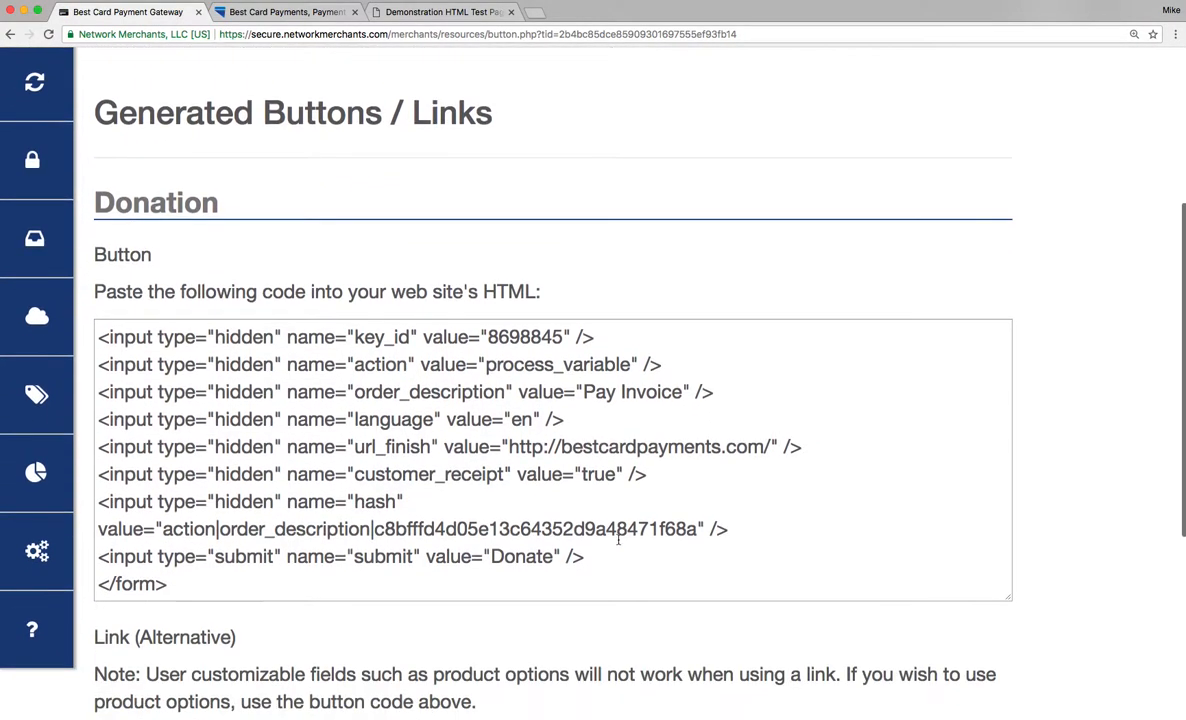
{"action": "left_click_drag", "start_coordinate": [222, 562], "coordinate": [147, 310]}
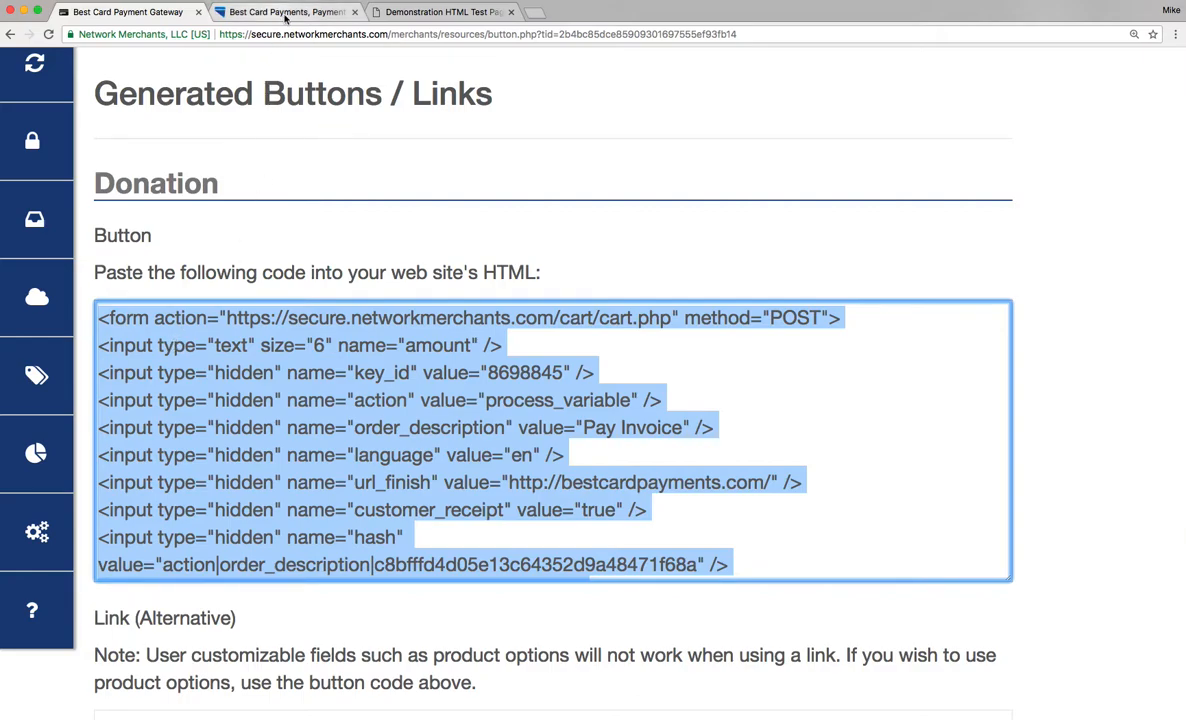
{"action": "left_click", "coordinate": [410, 14]}
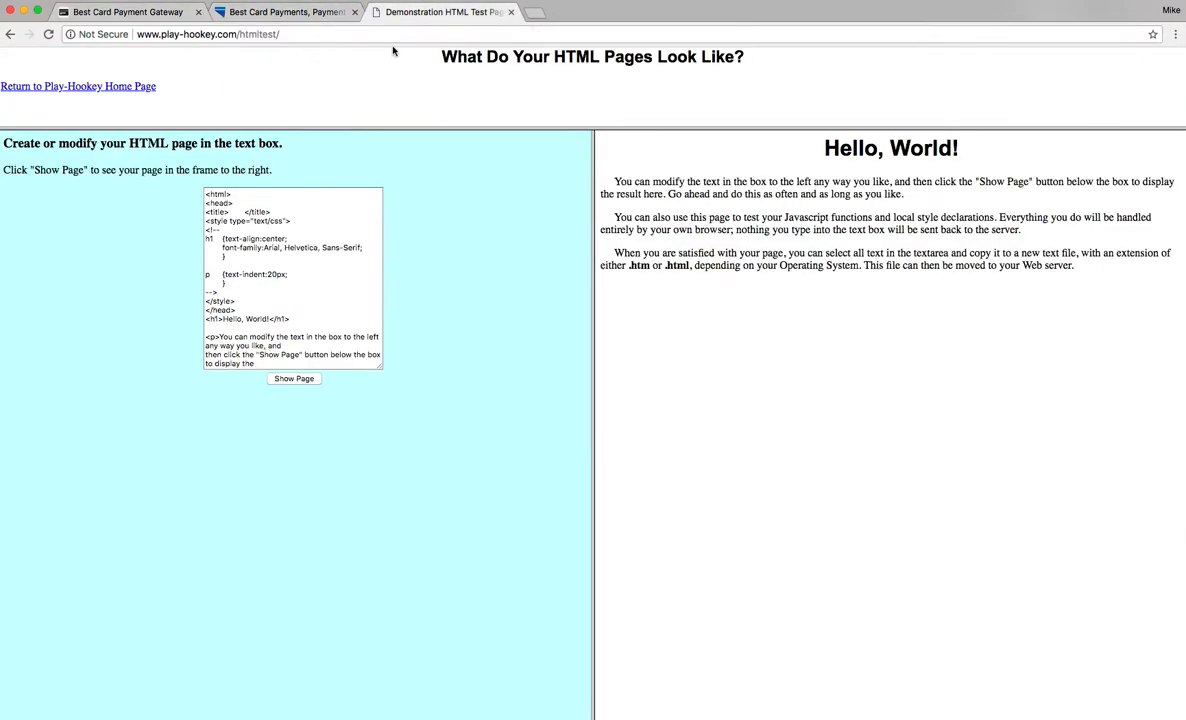
Replace all code on the HTML test page with the copied donation button code and show the page.
{"action": "scroll", "coordinate": [306, 307], "scroll_direction": "down", "scroll_amount": 10}
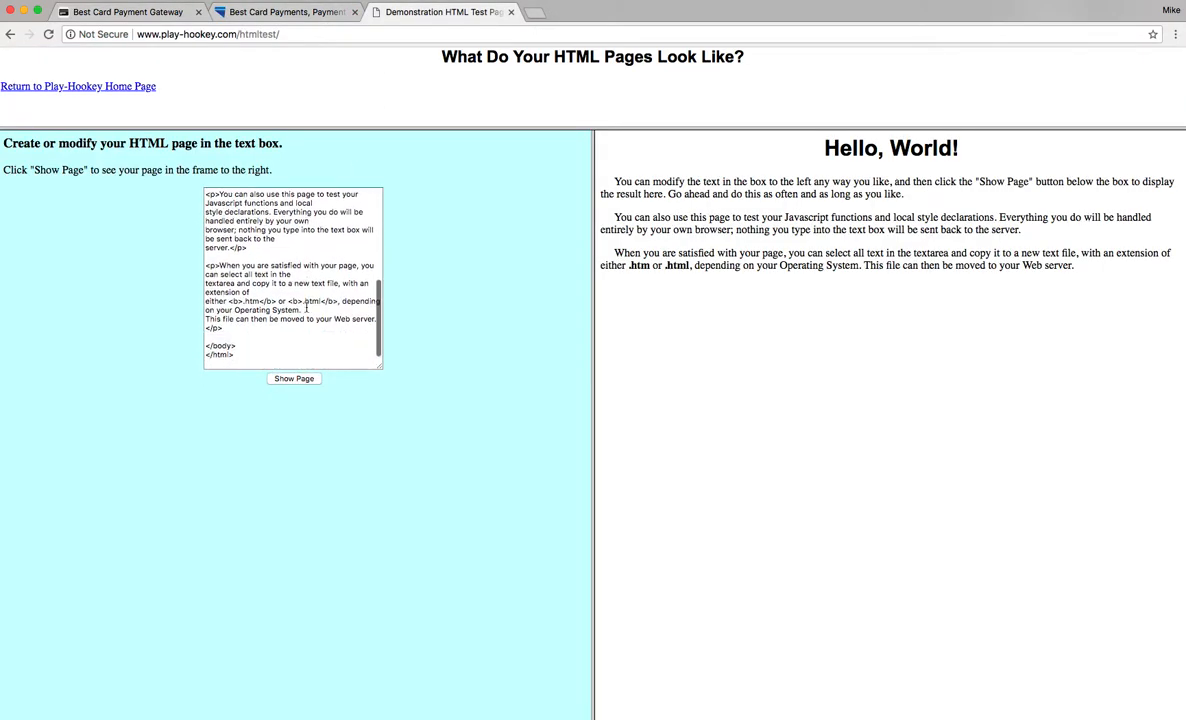
{"action": "left_click", "coordinate": [241, 358]}
{"action": "left_click_drag", "start_coordinate": [241, 358], "coordinate": [214, 178]}
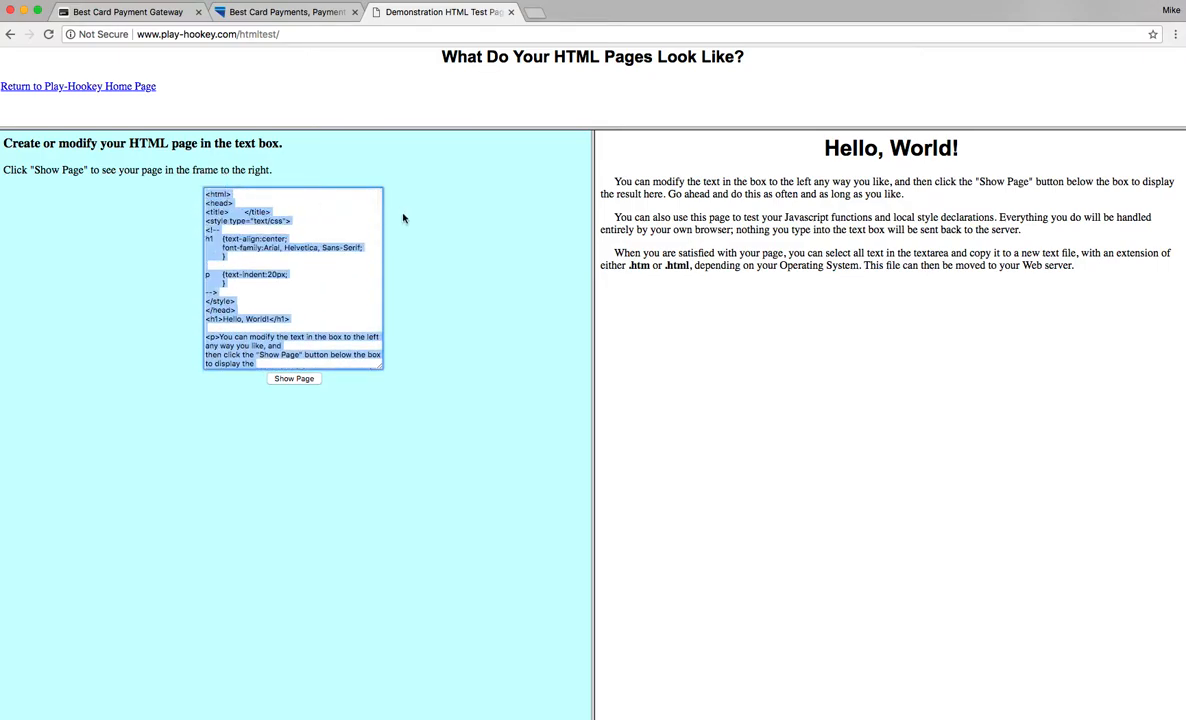
{"action": "key", "text": "BackSpace"}
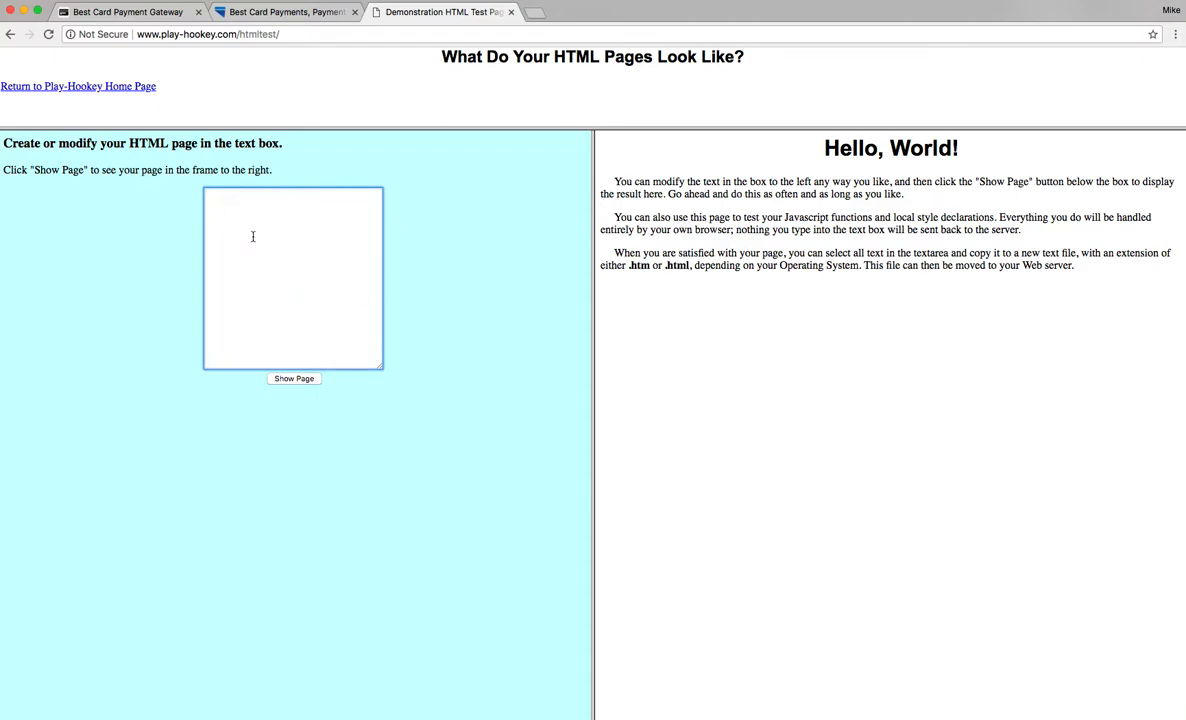
{"action": "key", "text": "super+v"}
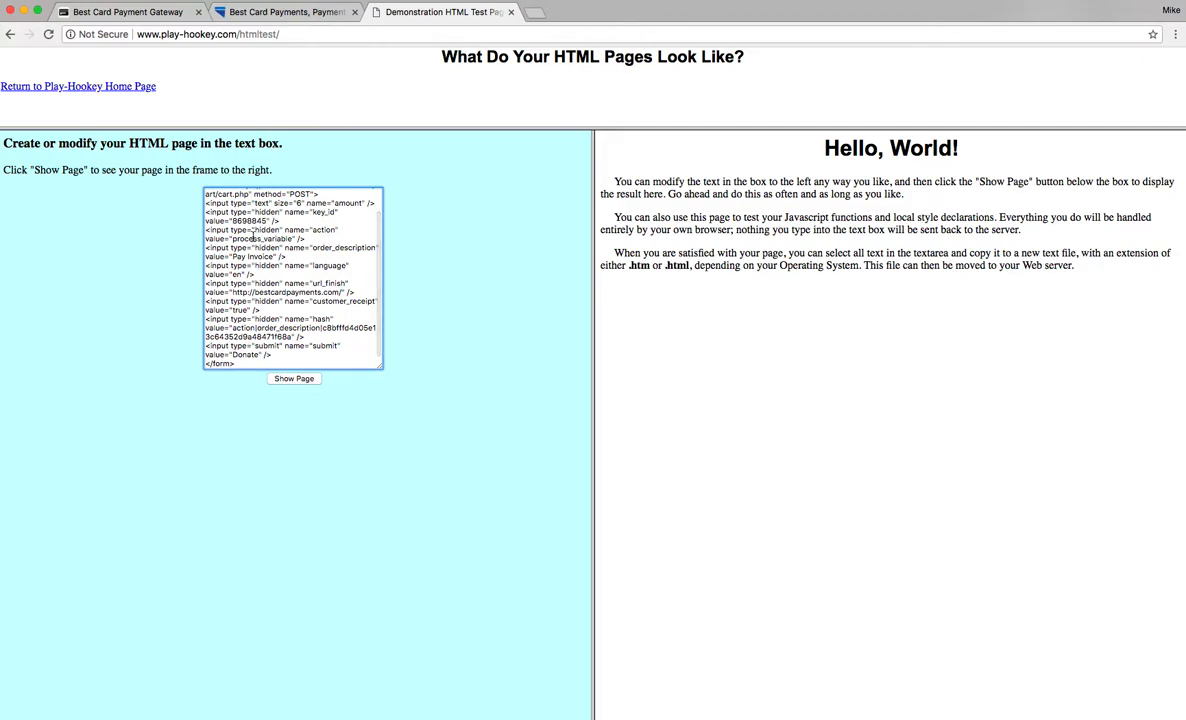
{"action": "left_click", "coordinate": [289, 381]}
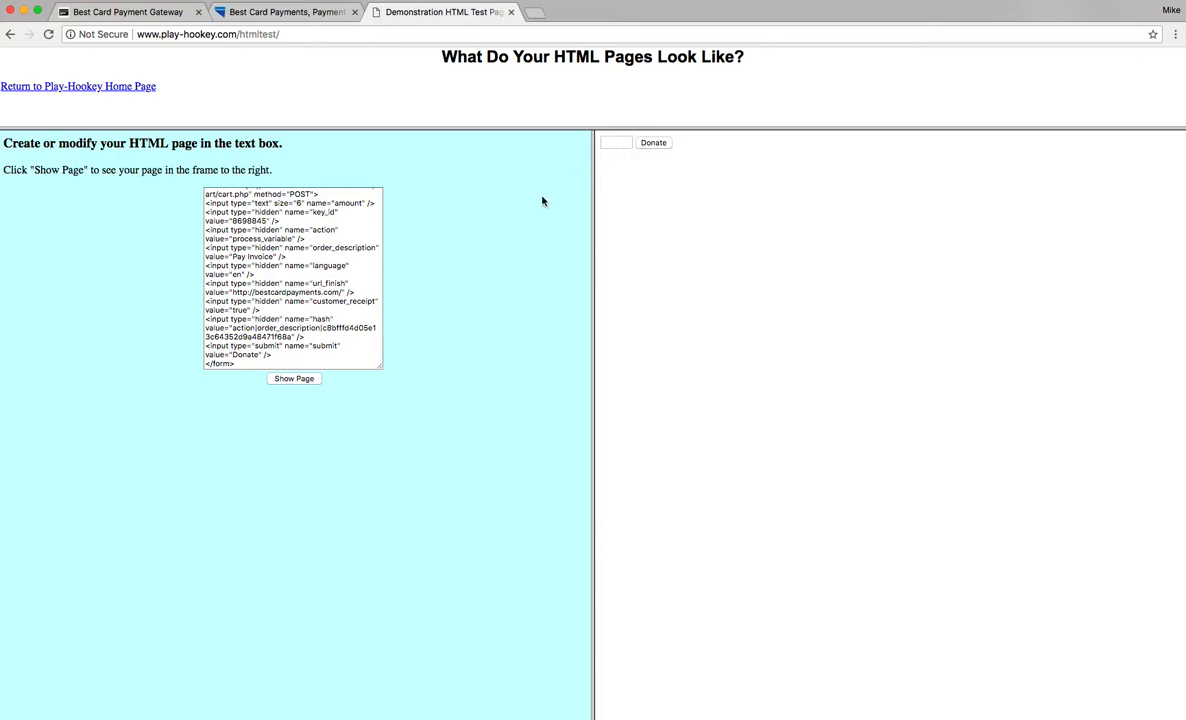
Examine the pasted form code and the rendered amount field with its Donate button.
{"action": "scroll", "coordinate": [325, 283], "scroll_direction": "up", "scroll_amount": 2}
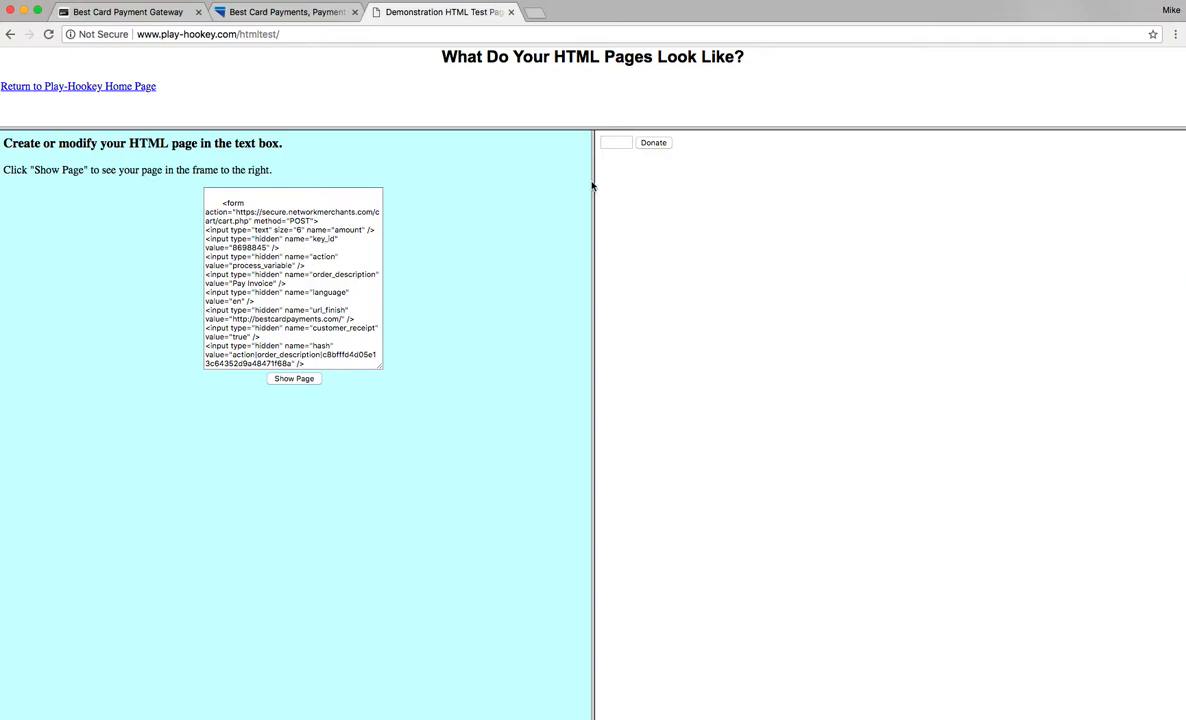
{"action": "left_click", "coordinate": [617, 144]}
{"action": "scroll", "coordinate": [320, 285], "scroll_direction": "down", "scroll_amount": 3}
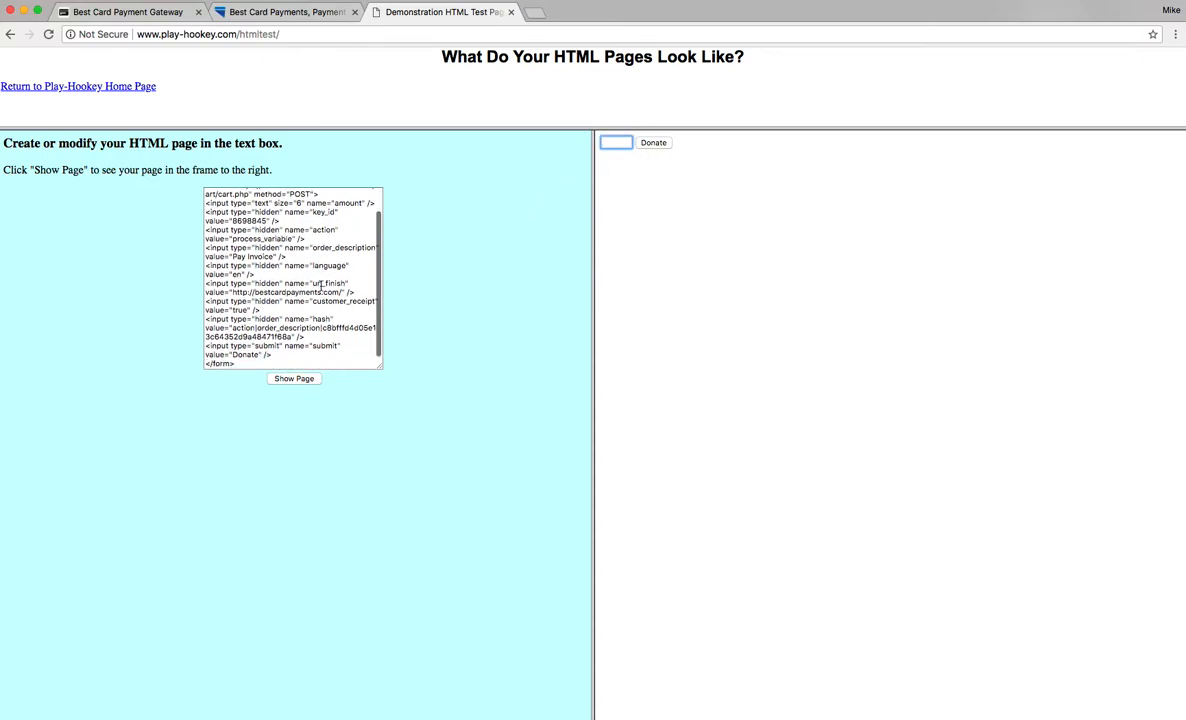
{"action": "scroll", "coordinate": [320, 285], "scroll_direction": "up", "scroll_amount": 3}
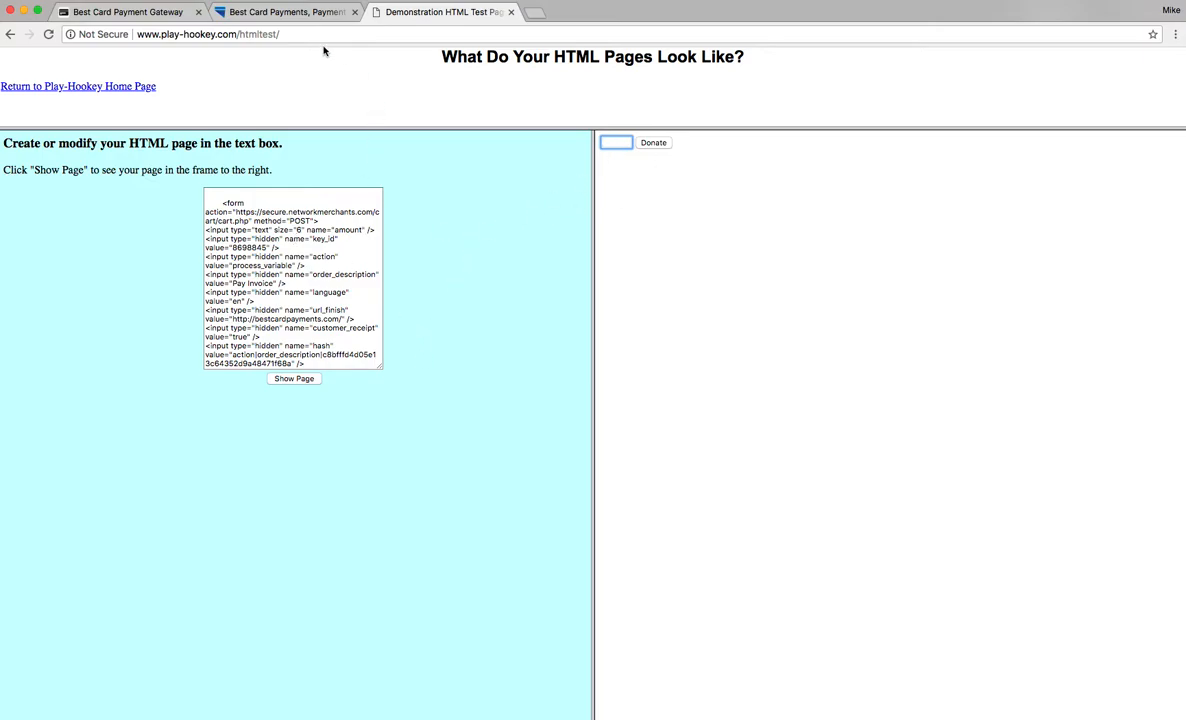
Open the Pay Invoice page on the Best Card website and select its amount field.
{"action": "left_click", "coordinate": [298, 12]}
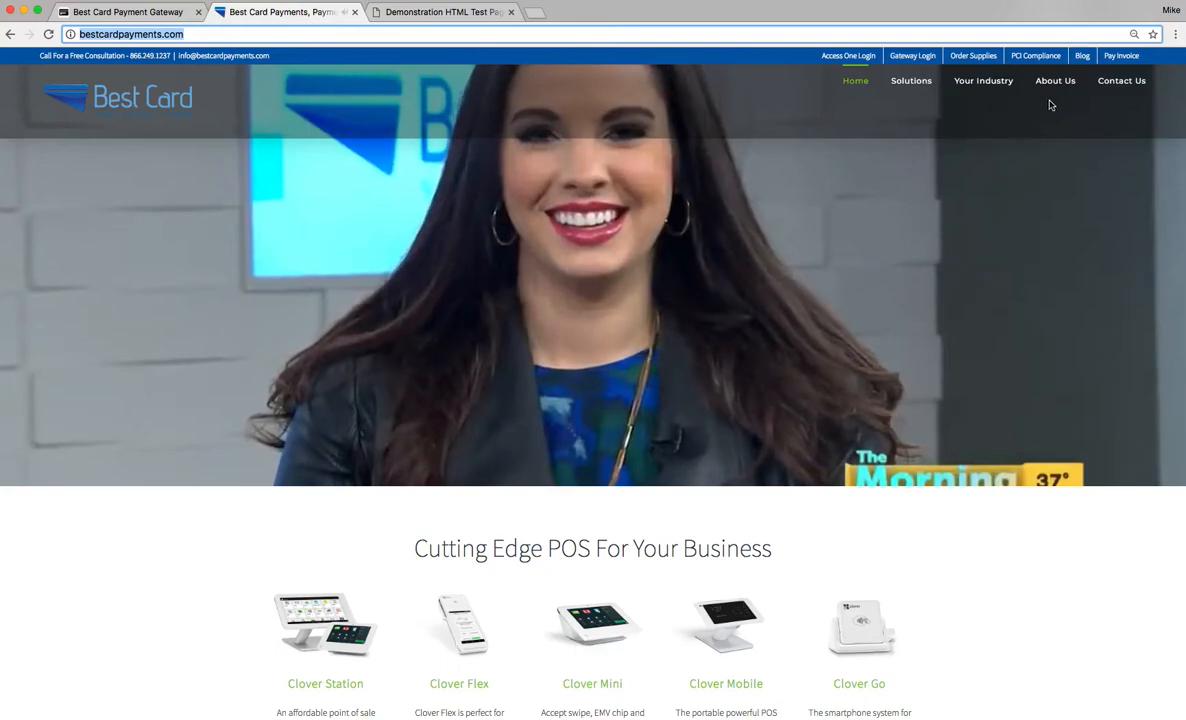
{"action": "left_click", "coordinate": [1117, 60]}
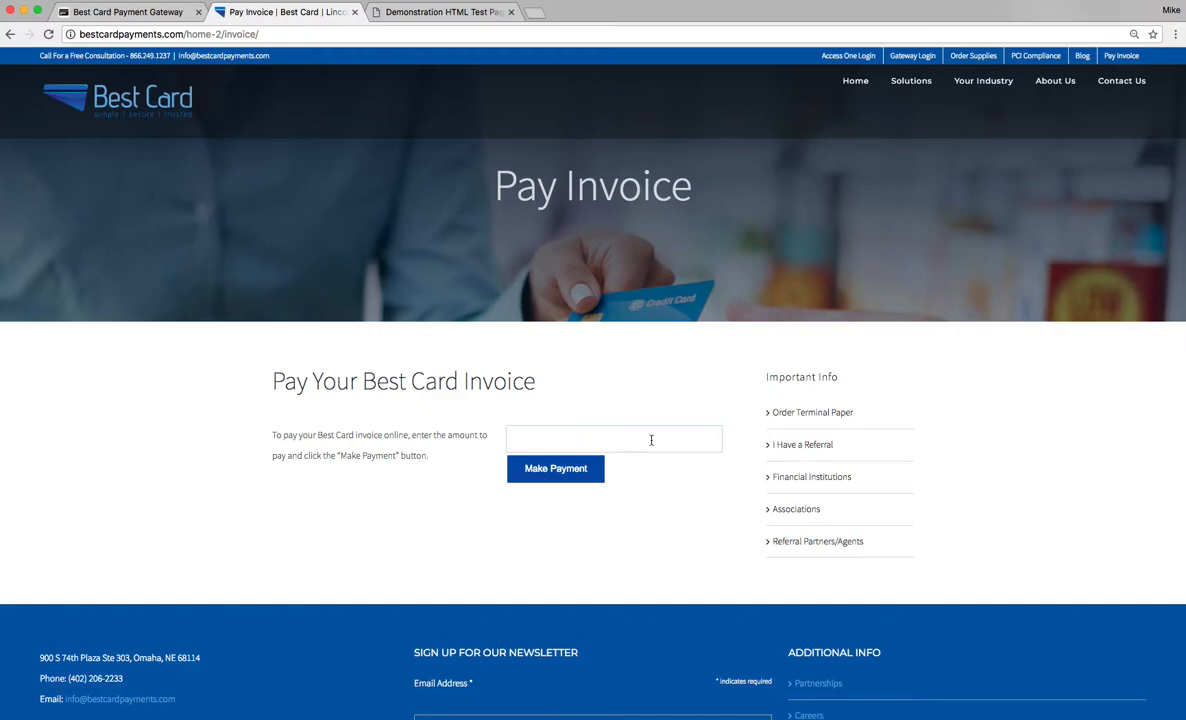
{"action": "left_click", "coordinate": [554, 442]}
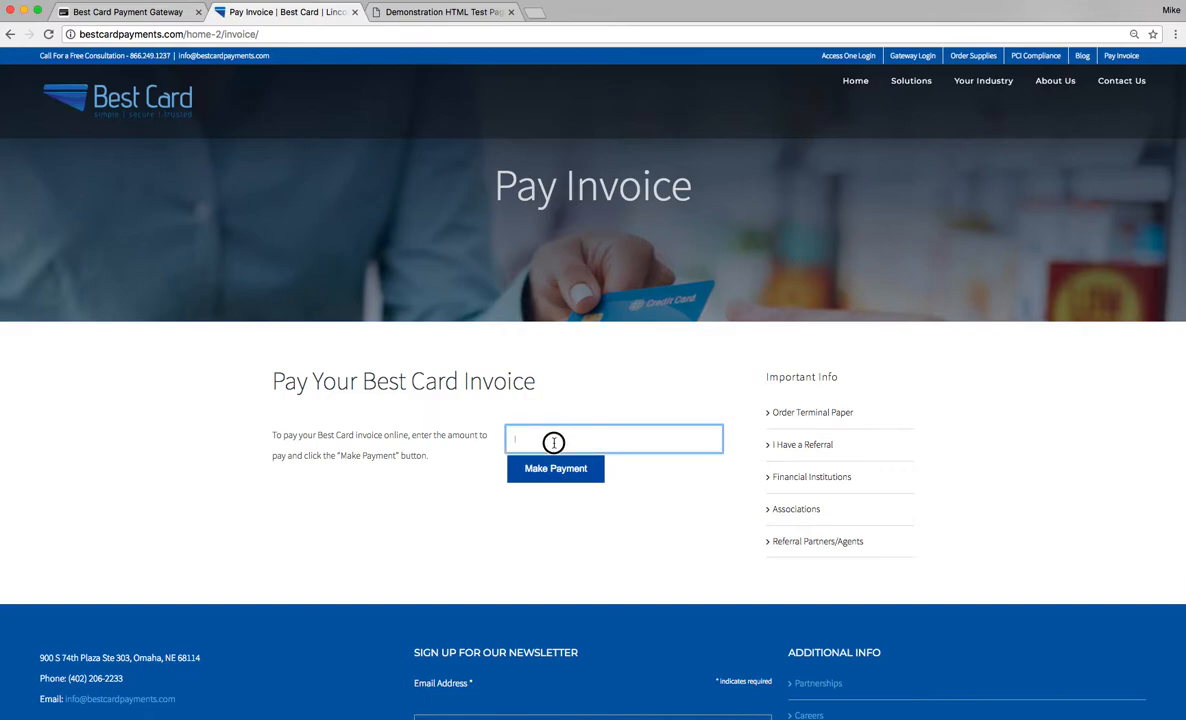
Open the QuickClick Look and Feel profiles in the payment gateway.
{"action": "left_click", "coordinate": [125, 14]}
{"action": "scroll", "coordinate": [456, 360], "scroll_direction": "down", "scroll_amount": 1}
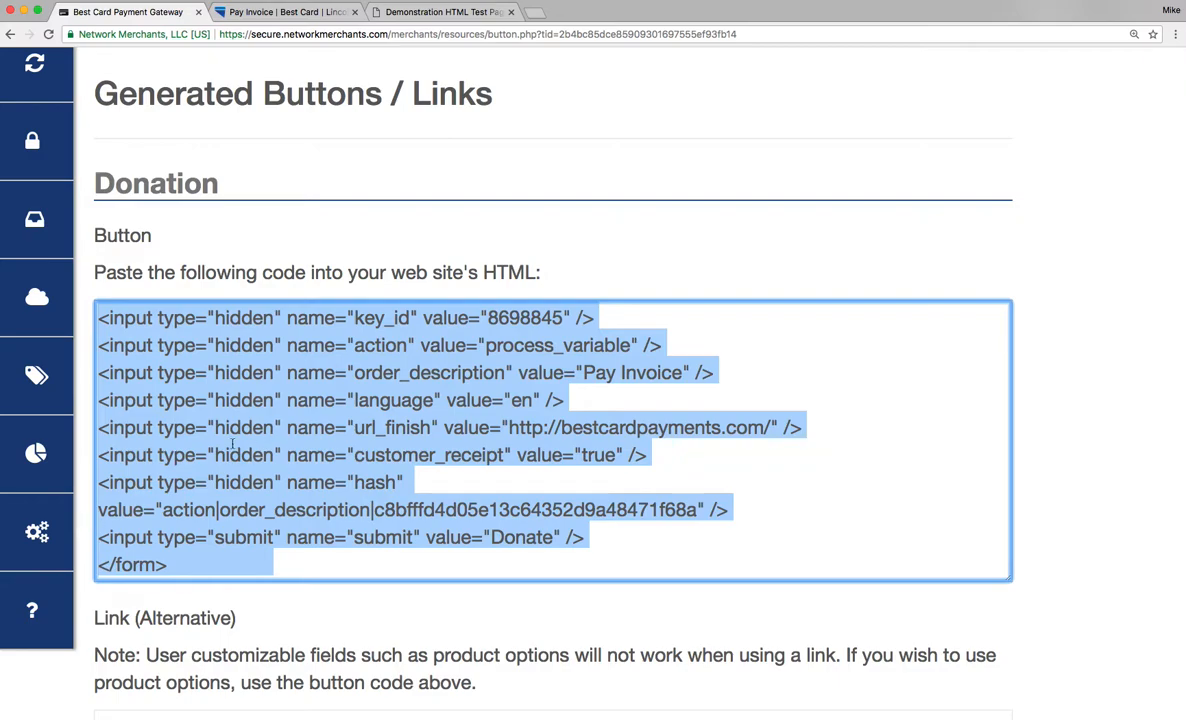
{"action": "left_click", "coordinate": [40, 533]}
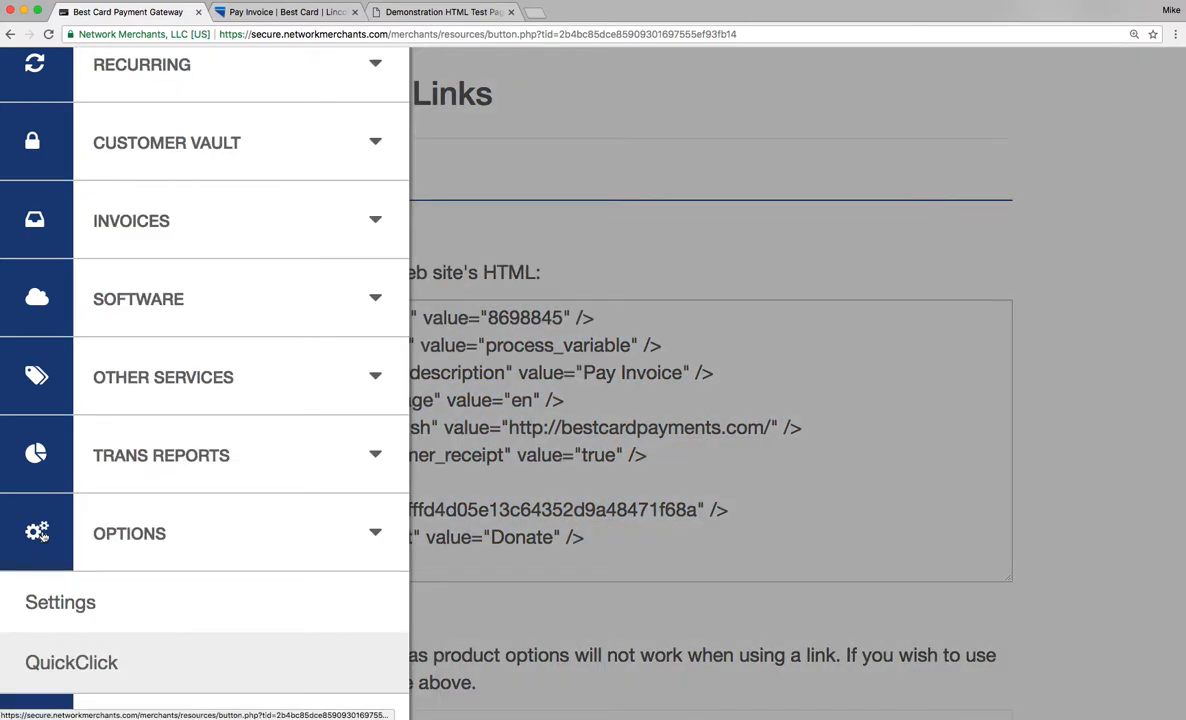
{"action": "left_click", "coordinate": [56, 660]}
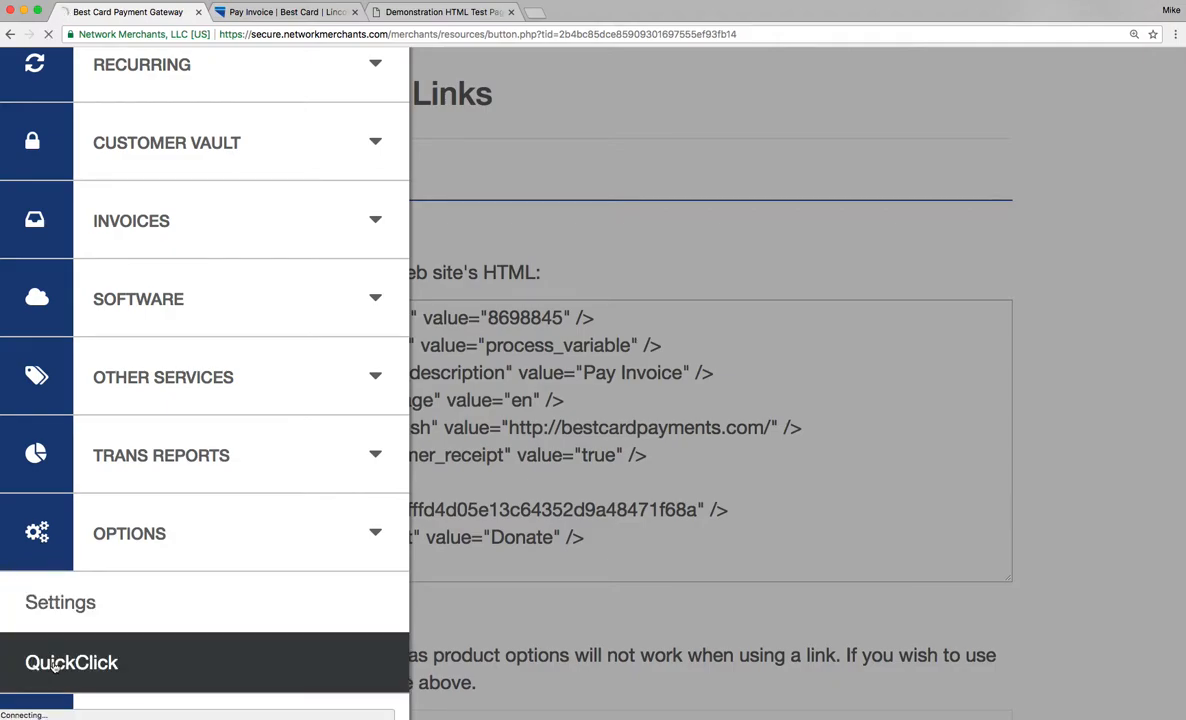
{"action": "scroll", "coordinate": [273, 455], "scroll_direction": "down", "scroll_amount": 5}
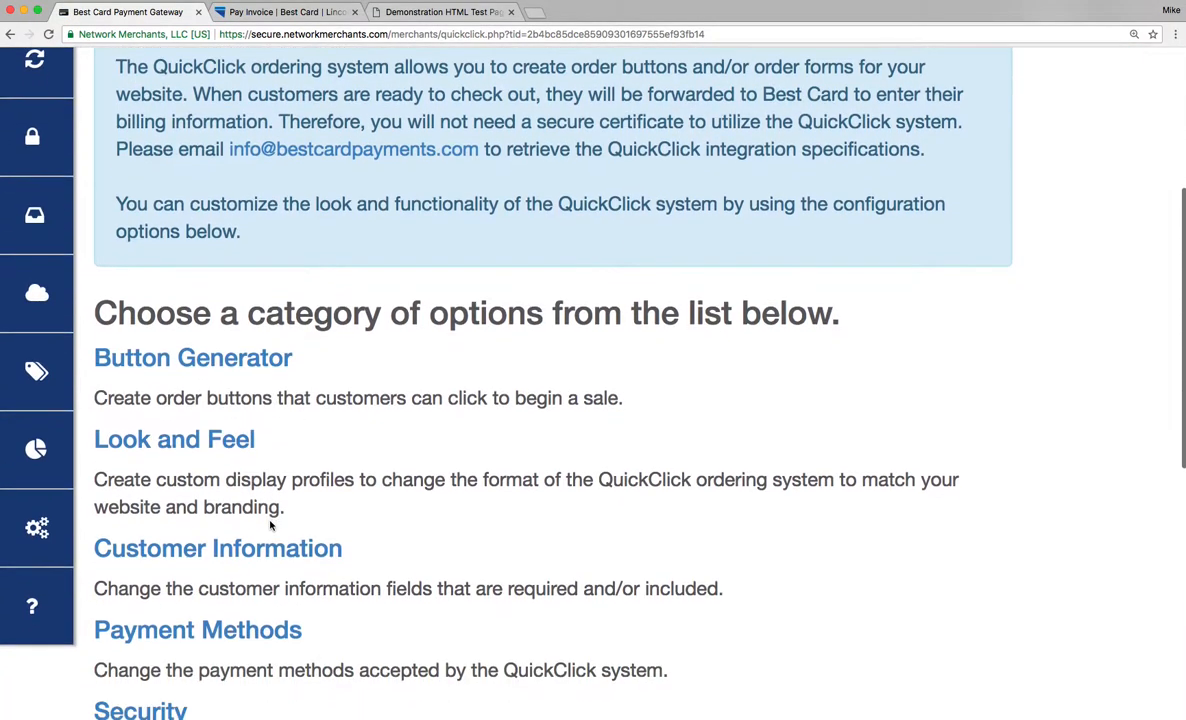
{"action": "left_click", "coordinate": [206, 424]}
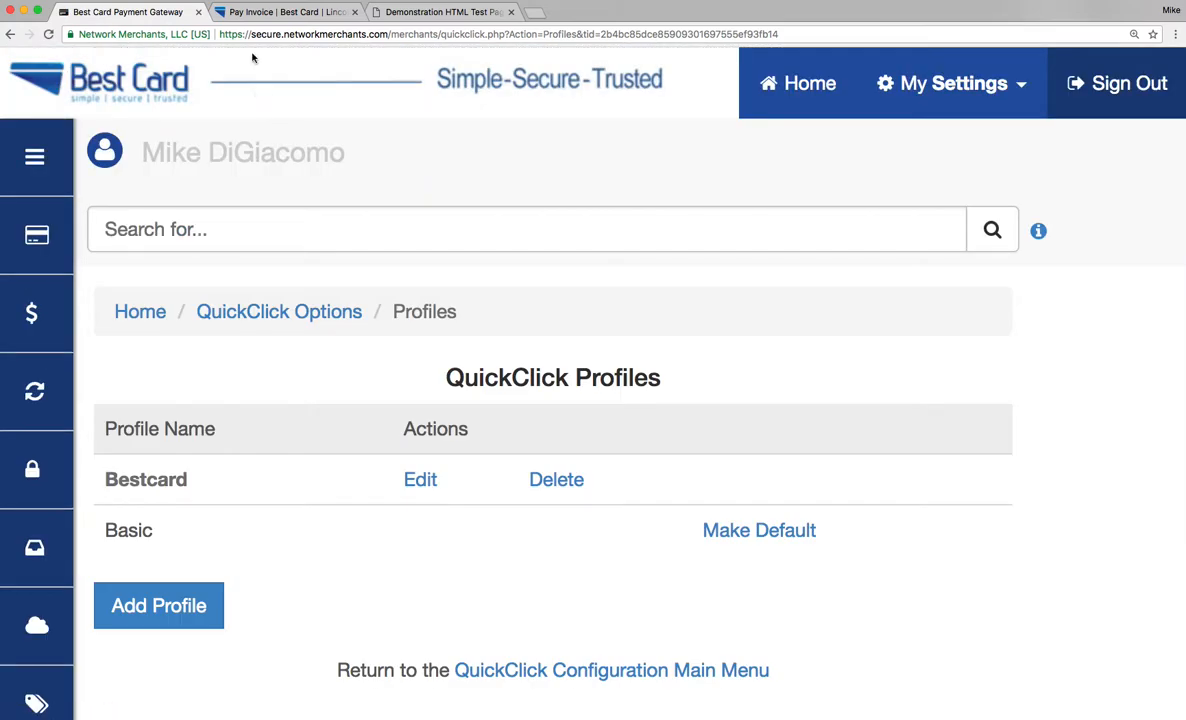
Enter 1.00 as the invoice amount on the Pay Invoice page and submit the payment.
{"action": "left_click", "coordinate": [300, 12]}
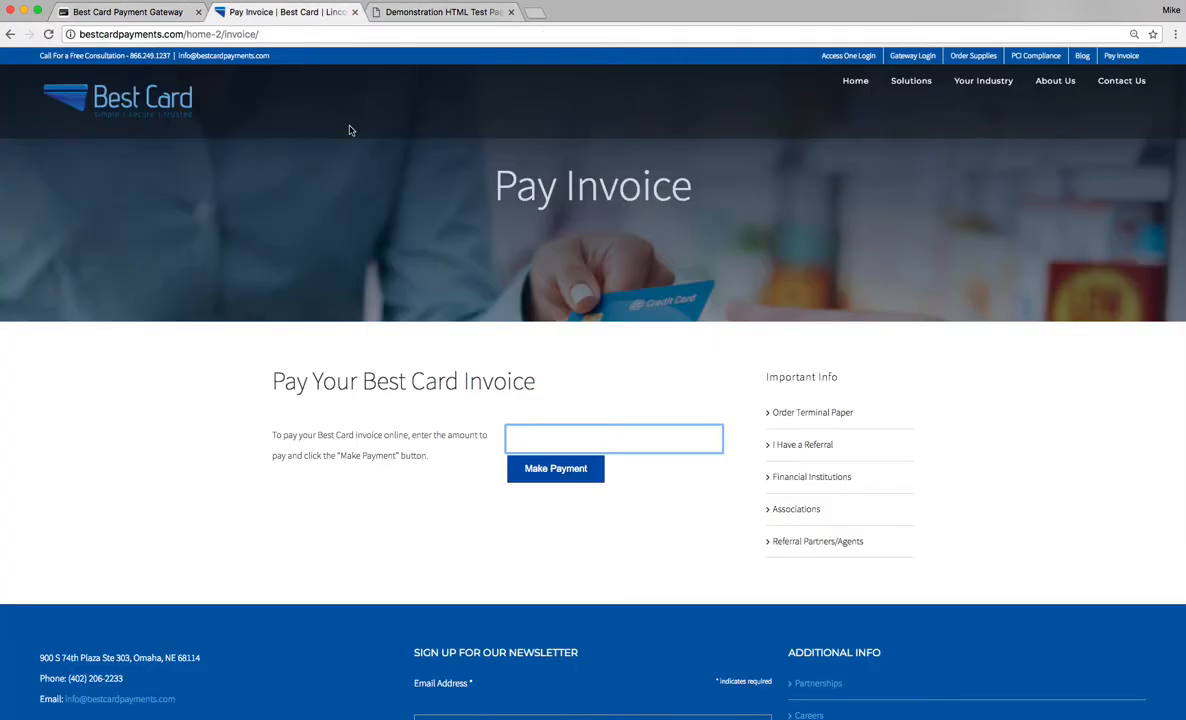
{"action": "left_click", "coordinate": [599, 435]}
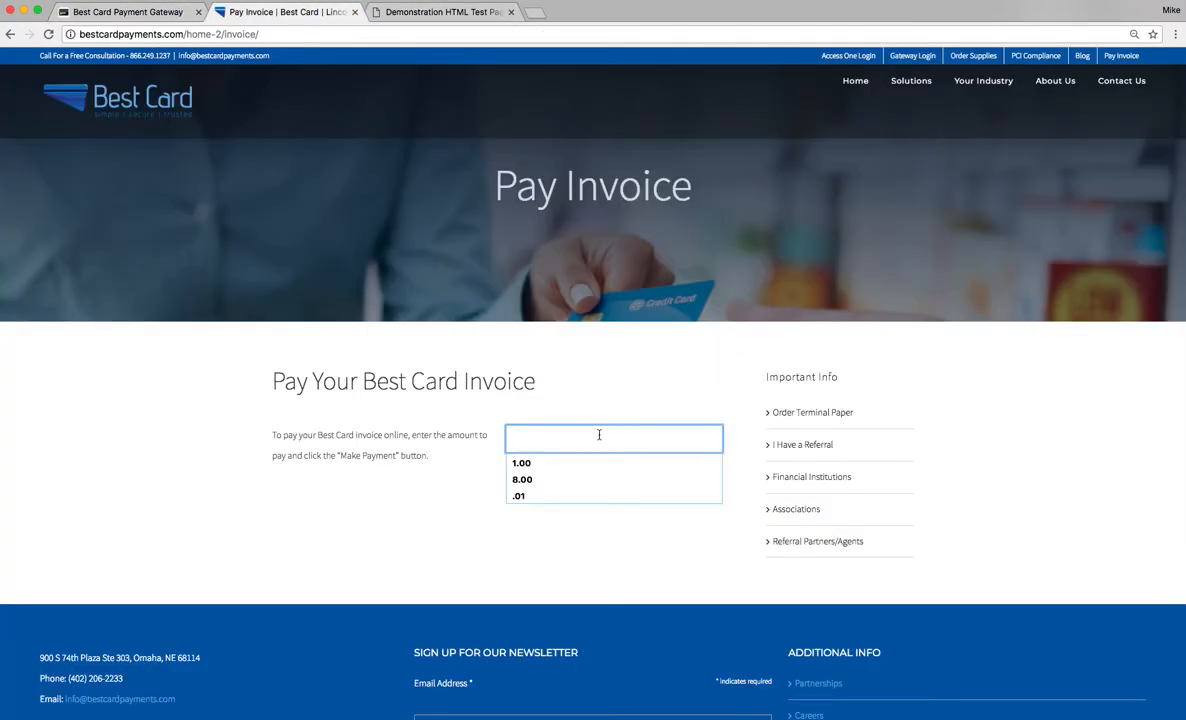
{"action": "type", "text": "1.0"}
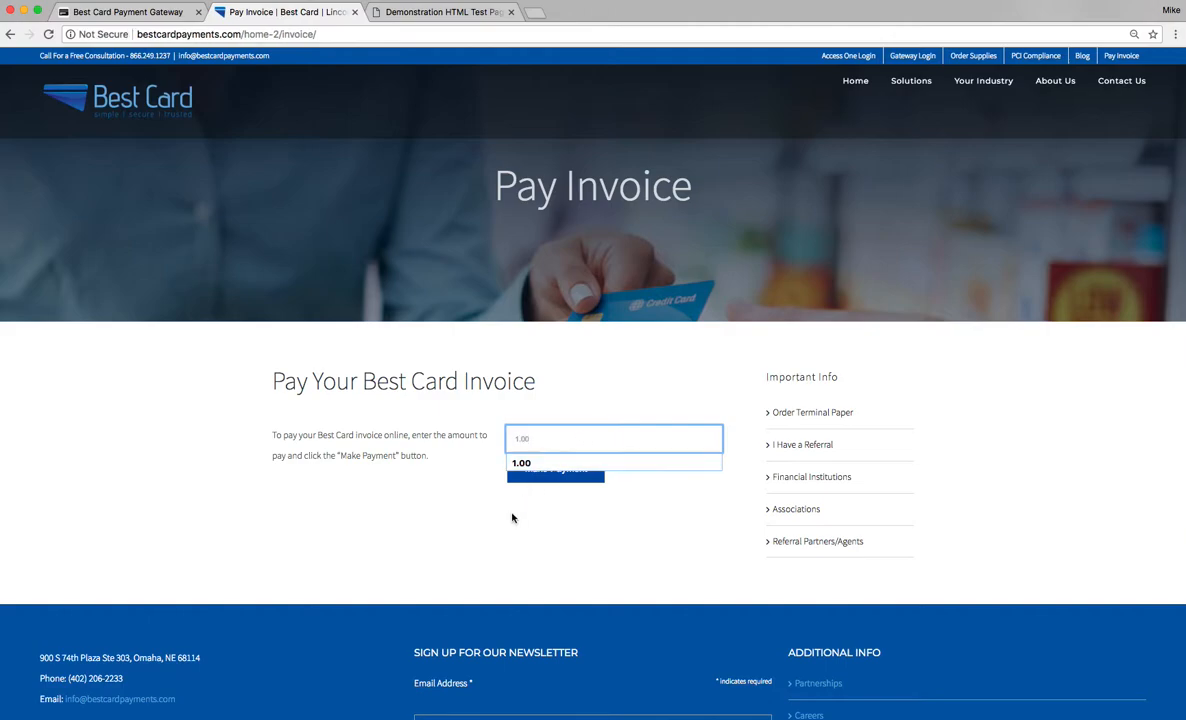
{"action": "left_click", "coordinate": [552, 476]}
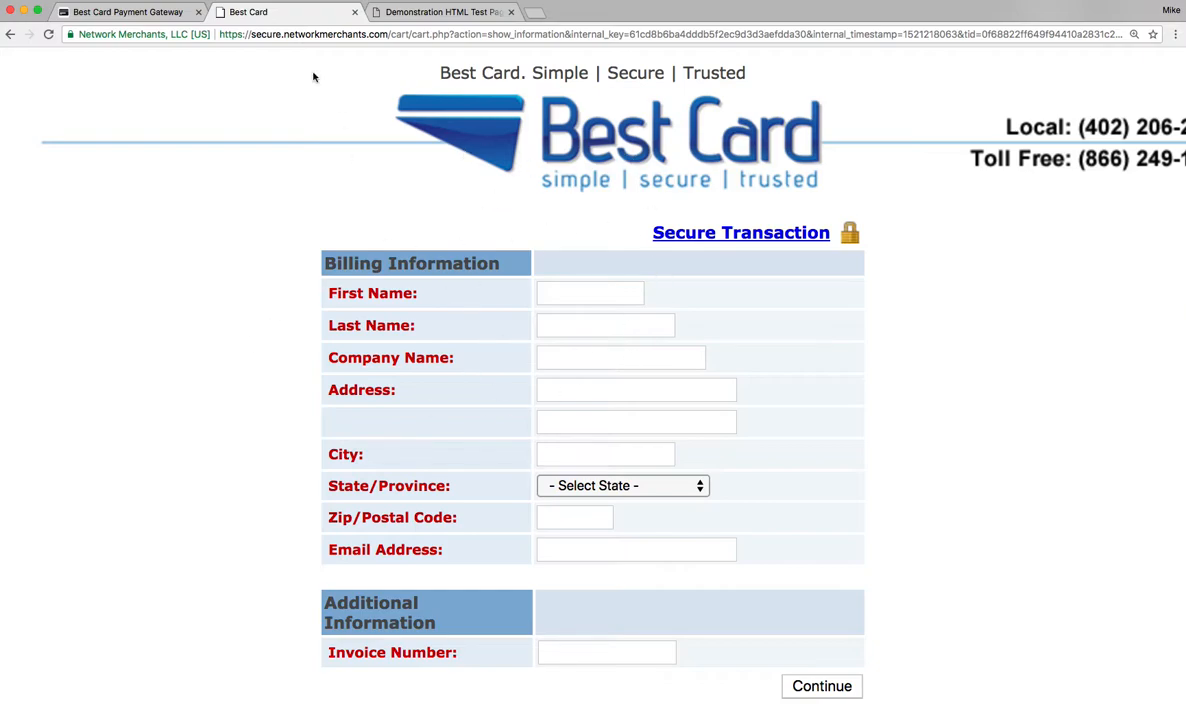
Open the Bestcard QuickClick profile for editing and review its colors and header URL.
{"action": "left_click", "coordinate": [146, 17]}
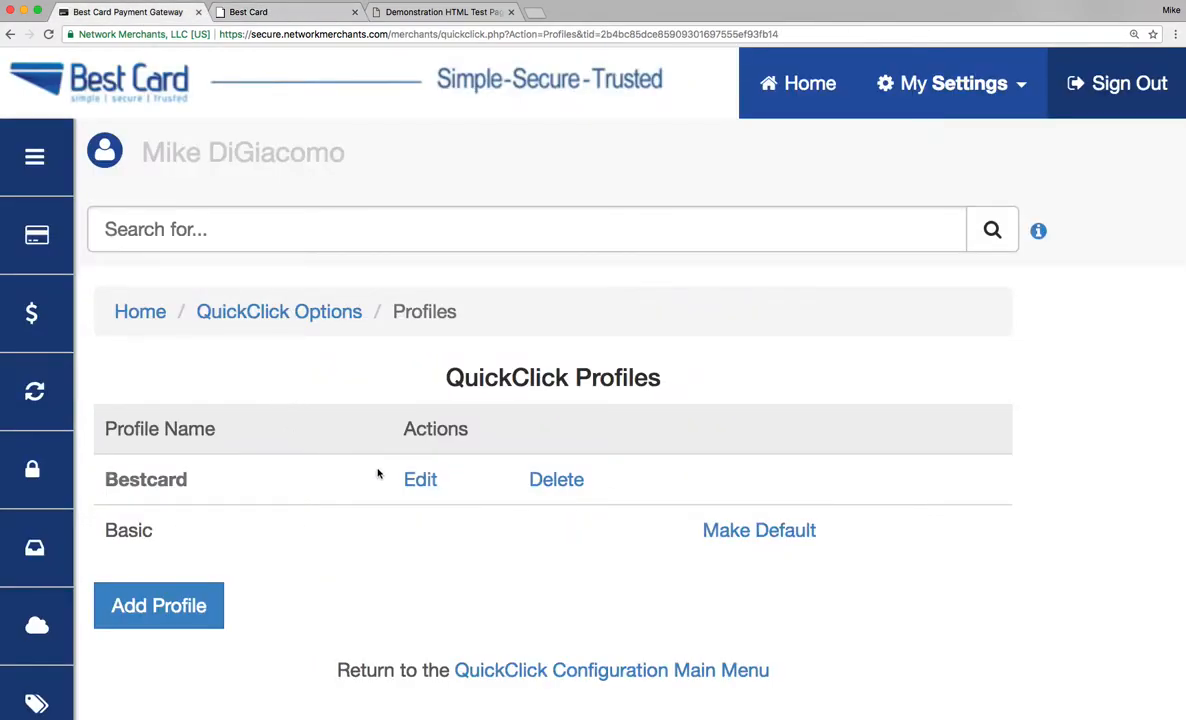
{"action": "left_click", "coordinate": [421, 481]}
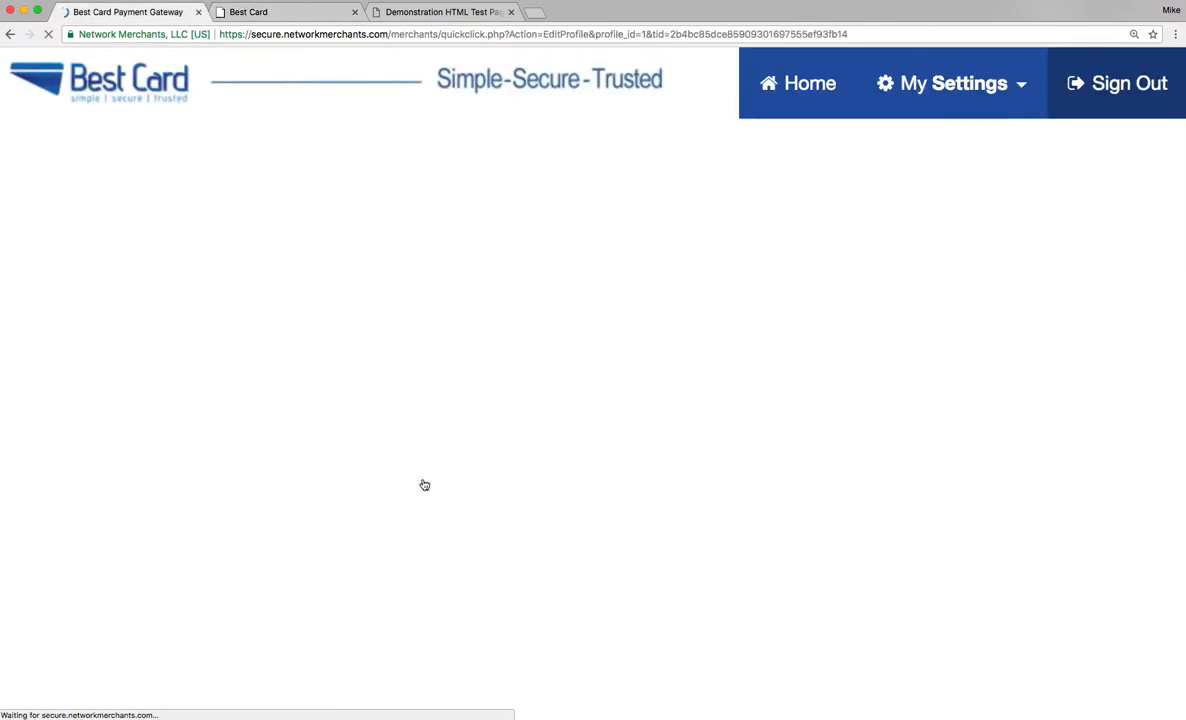
{"action": "scroll", "coordinate": [424, 485], "scroll_direction": "down", "scroll_amount": 2}
{"action": "scroll", "coordinate": [400, 467], "scroll_direction": "down", "scroll_amount": 4}
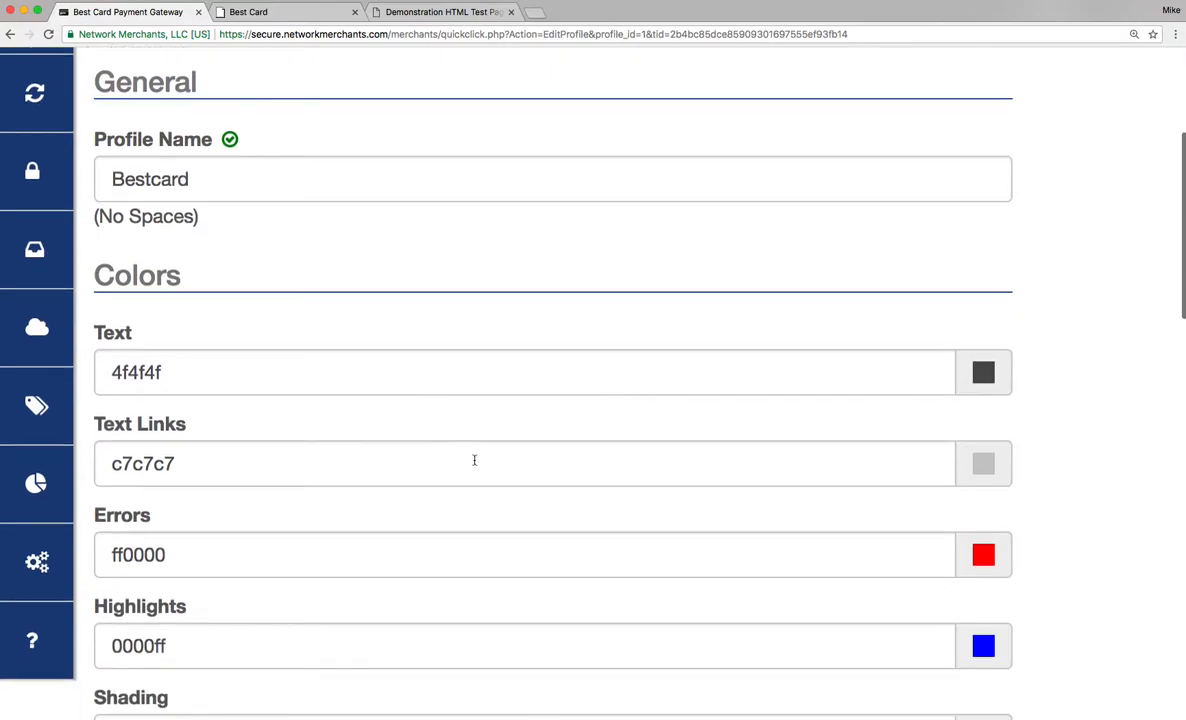
{"action": "scroll", "coordinate": [815, 410], "scroll_direction": "down", "scroll_amount": 10}
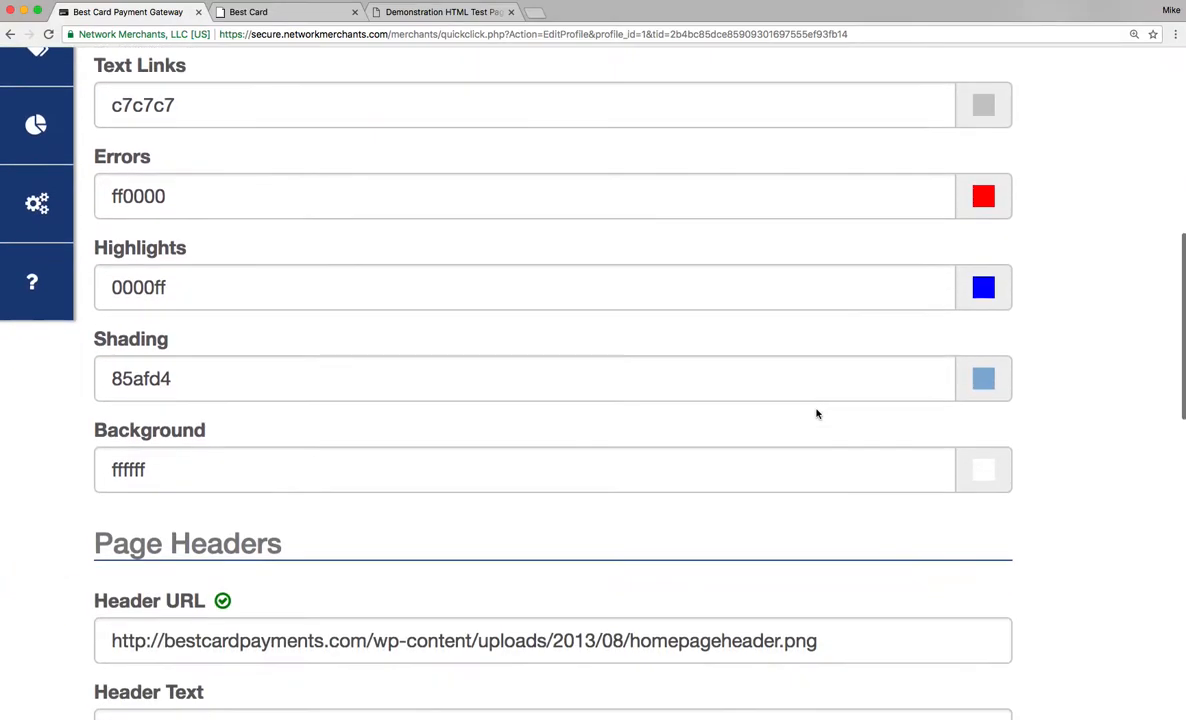
{"action": "scroll", "coordinate": [816, 413], "scroll_direction": "down", "scroll_amount": 2}
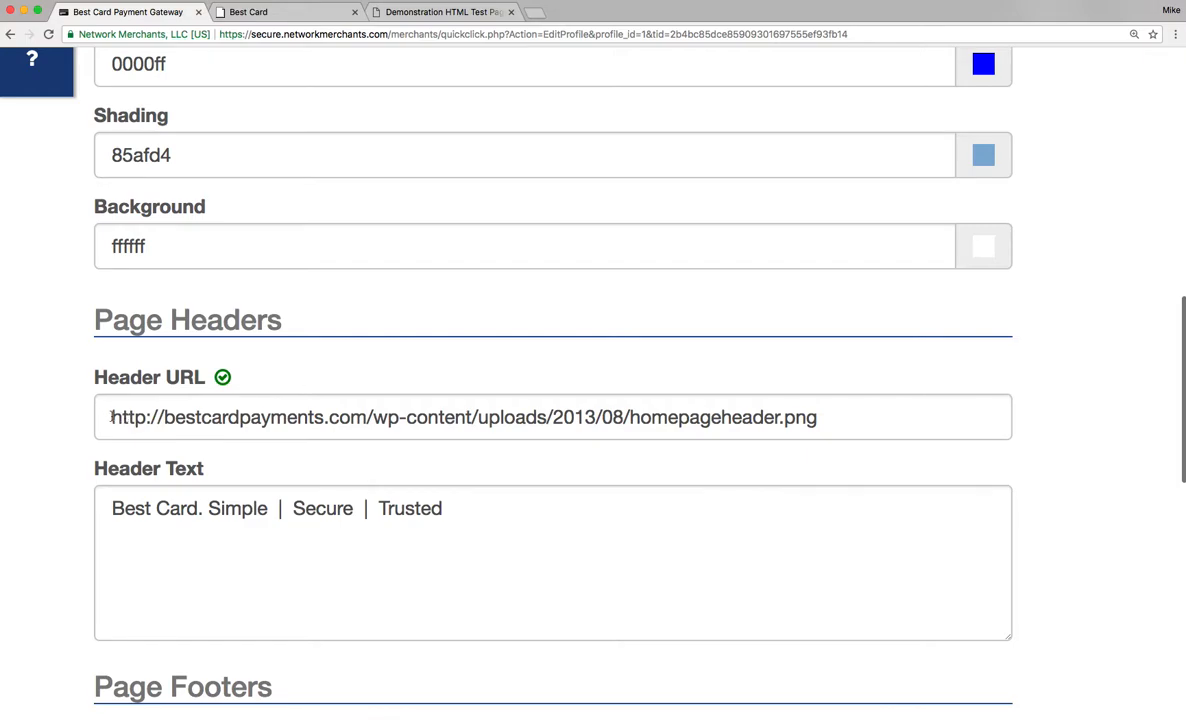
{"action": "left_click", "coordinate": [828, 418]}
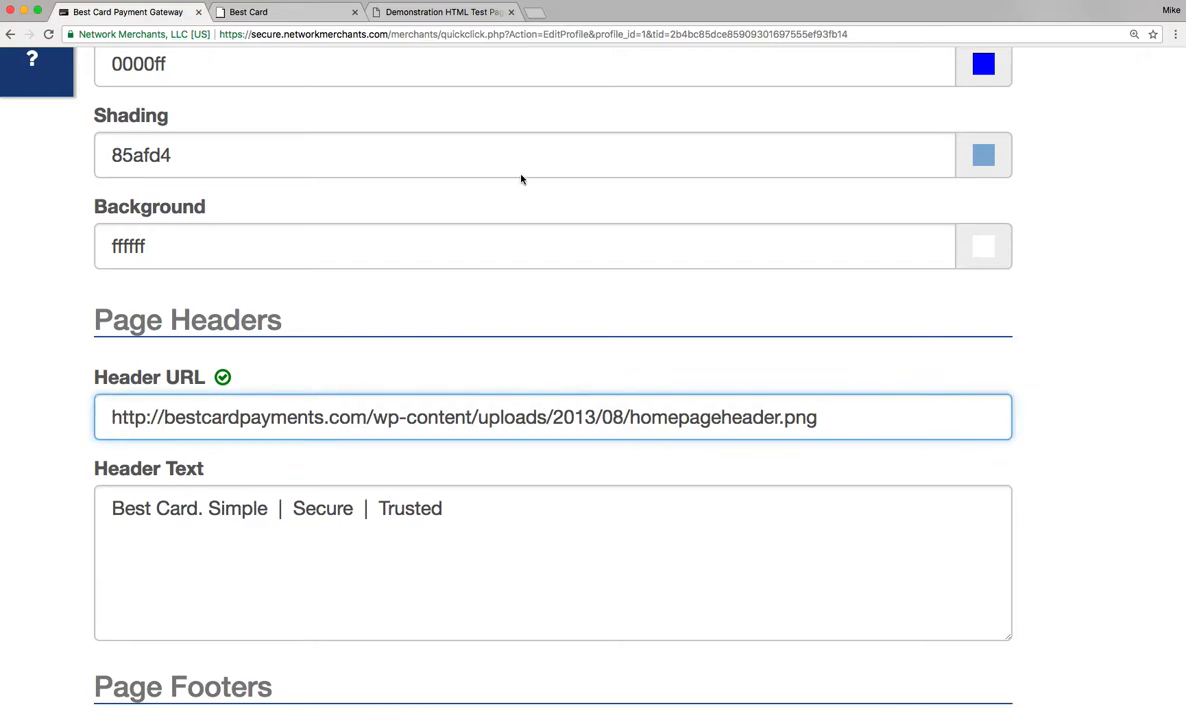
Compare the checkout page's header and footer with the profile's header and footer settings.
{"action": "left_click", "coordinate": [339, 14]}
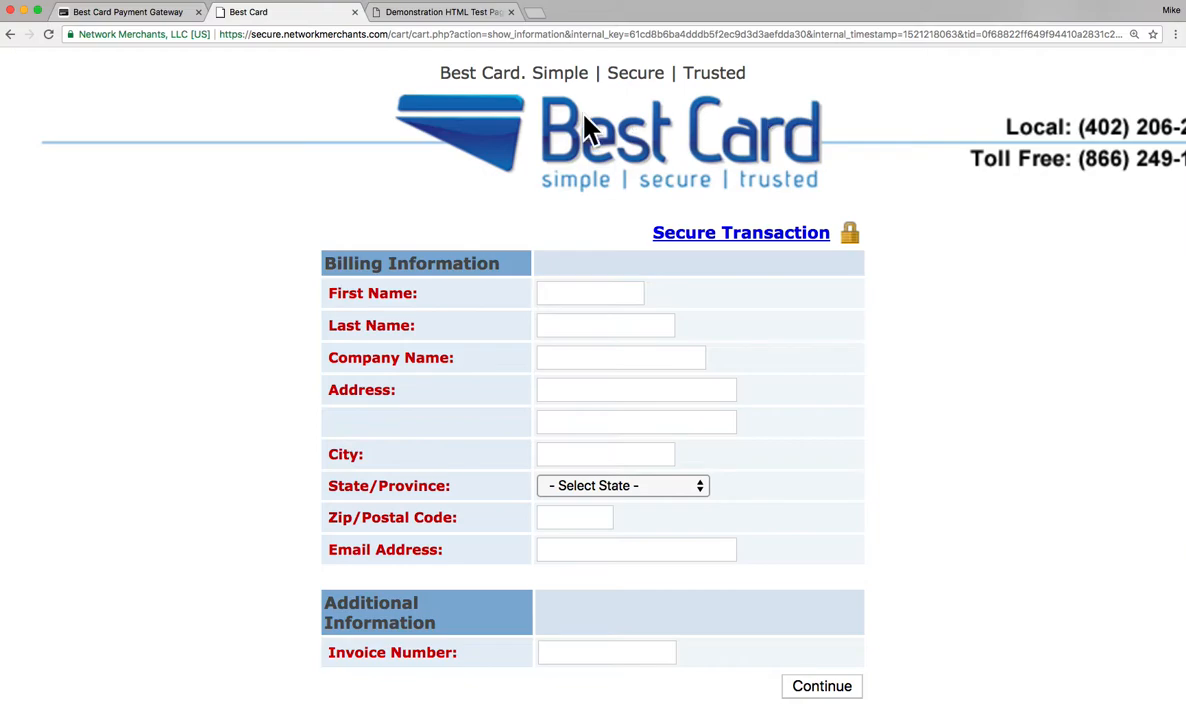
{"action": "left_click", "coordinate": [172, 16]}
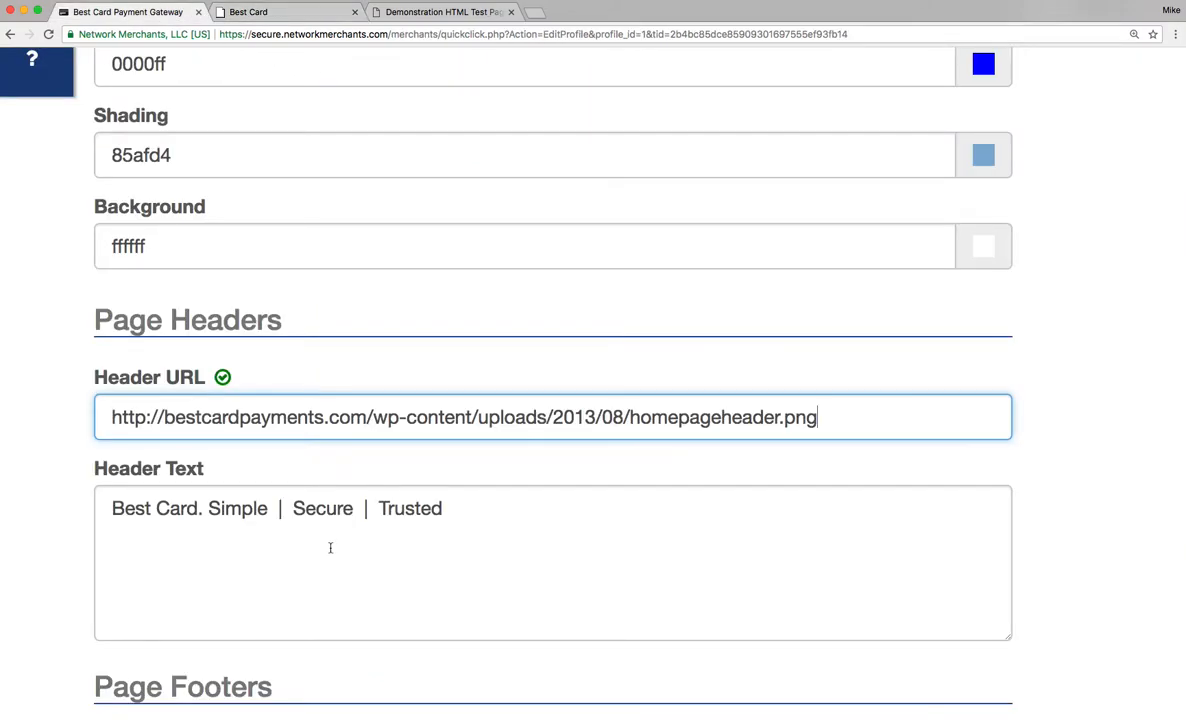
{"action": "scroll", "coordinate": [330, 548], "scroll_direction": "down", "scroll_amount": 3}
{"action": "scroll", "coordinate": [210, 430], "scroll_direction": "down", "scroll_amount": 5}
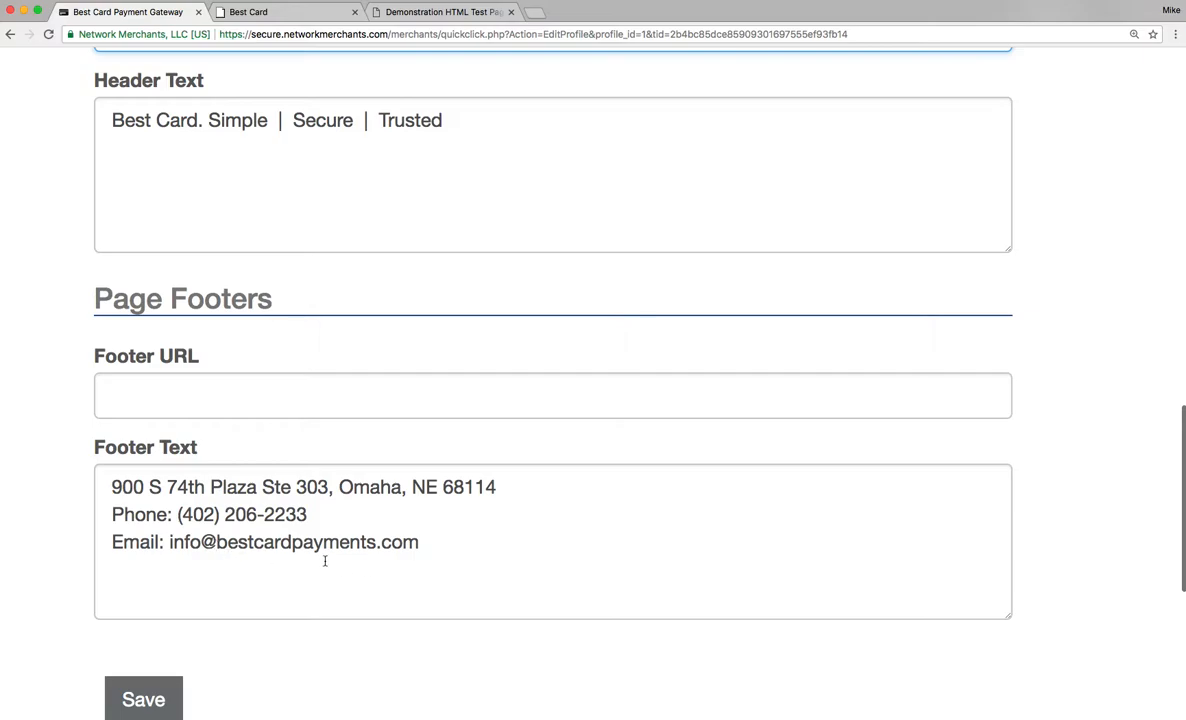
{"action": "left_click", "coordinate": [252, 13]}
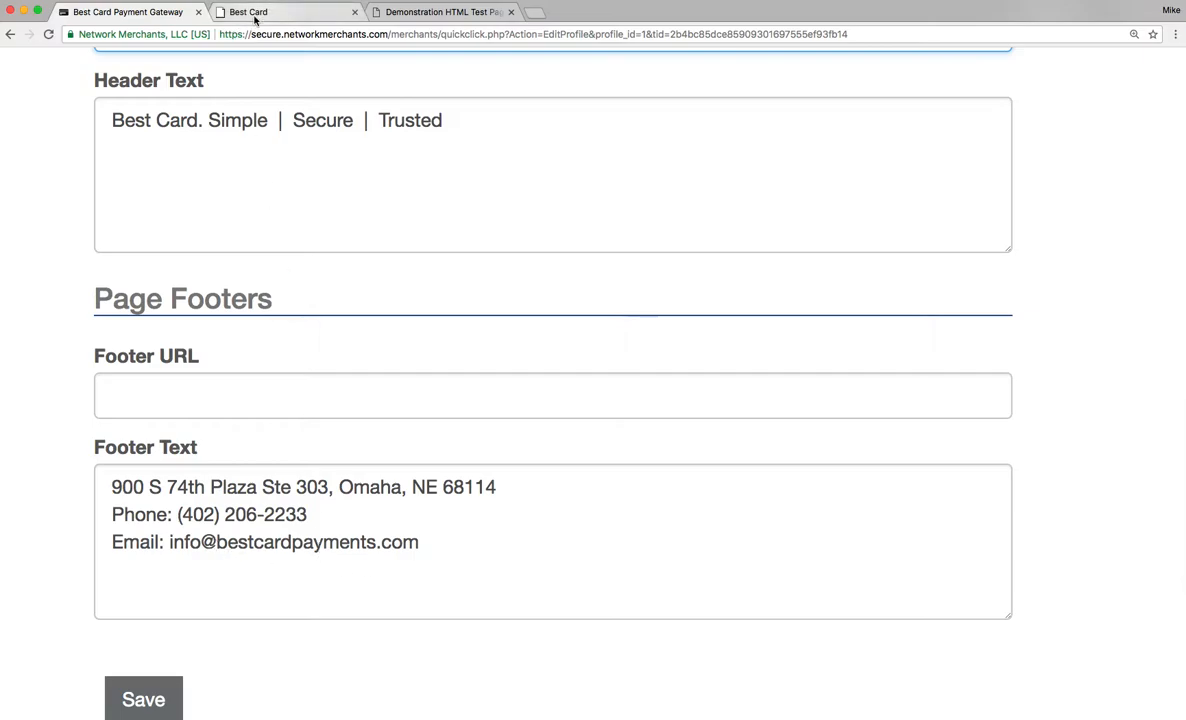
{"action": "scroll", "coordinate": [602, 319], "scroll_direction": "down", "scroll_amount": 1}
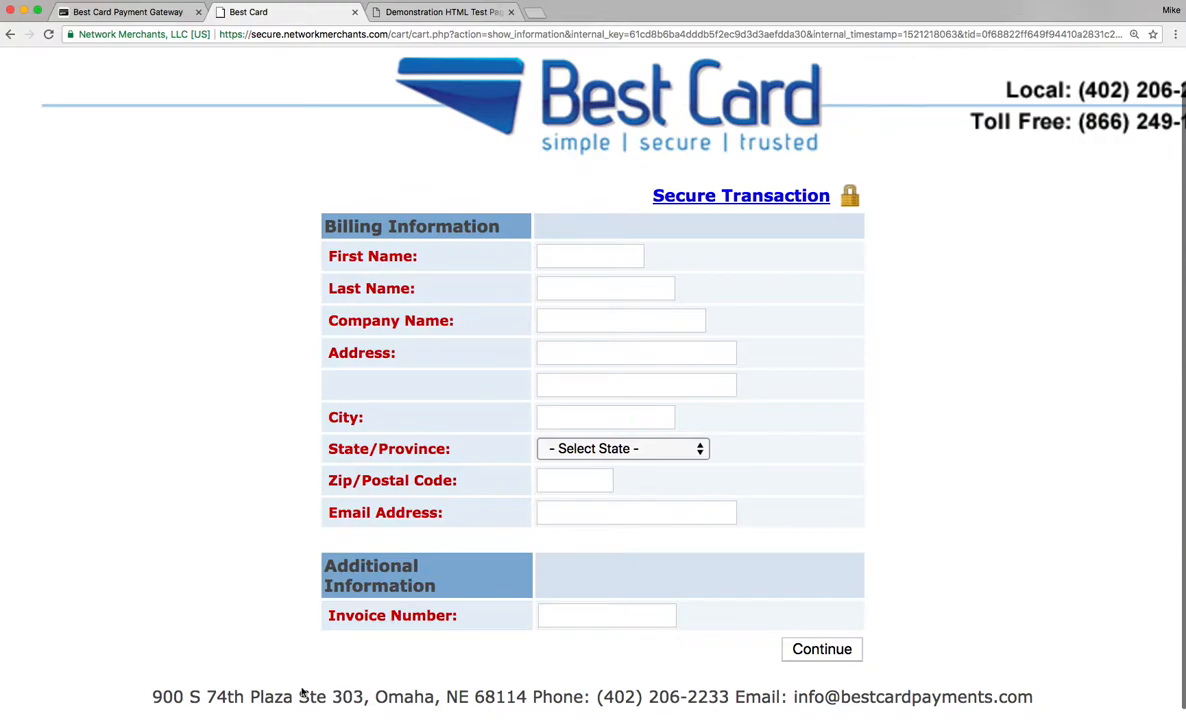
Save the Bestcard QuickClick profile.
{"action": "left_click", "coordinate": [114, 13]}
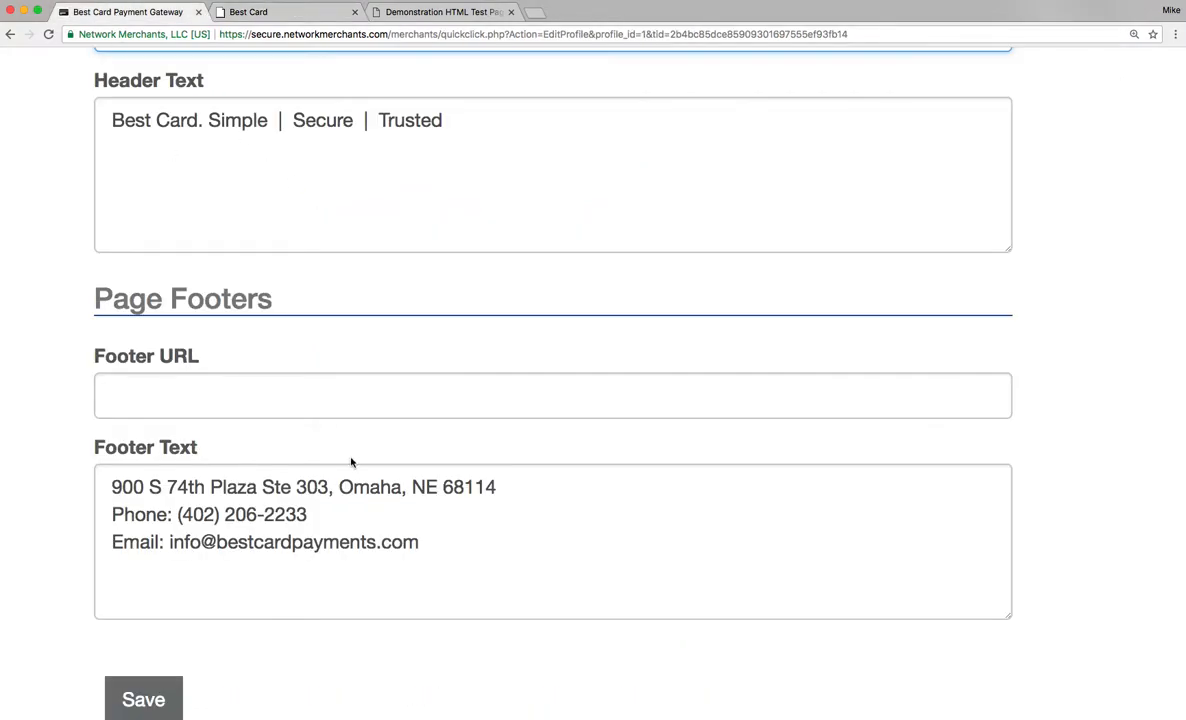
{"action": "left_click", "coordinate": [160, 688]}
{"action": "scroll", "coordinate": [291, 341], "scroll_direction": "down", "scroll_amount": 1}
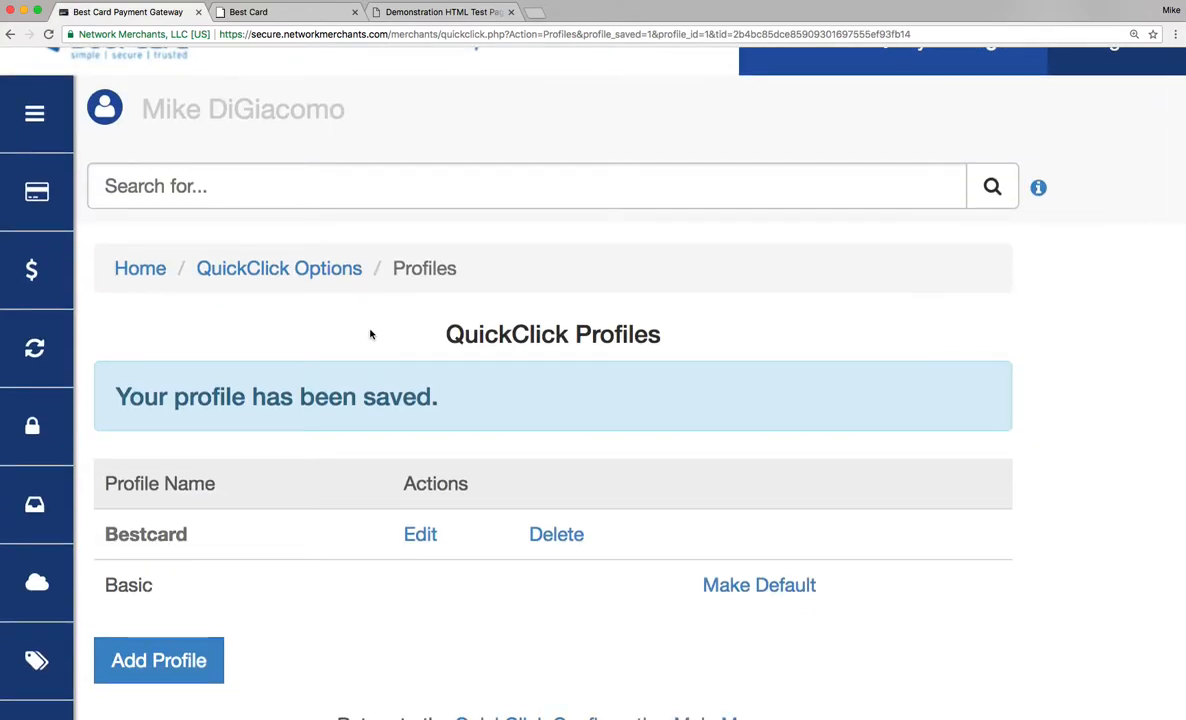
Return to the QuickClick Options main page and browse its option categories.
{"action": "scroll", "coordinate": [370, 334], "scroll_direction": "down", "scroll_amount": 2}
{"action": "left_click", "coordinate": [312, 180]}
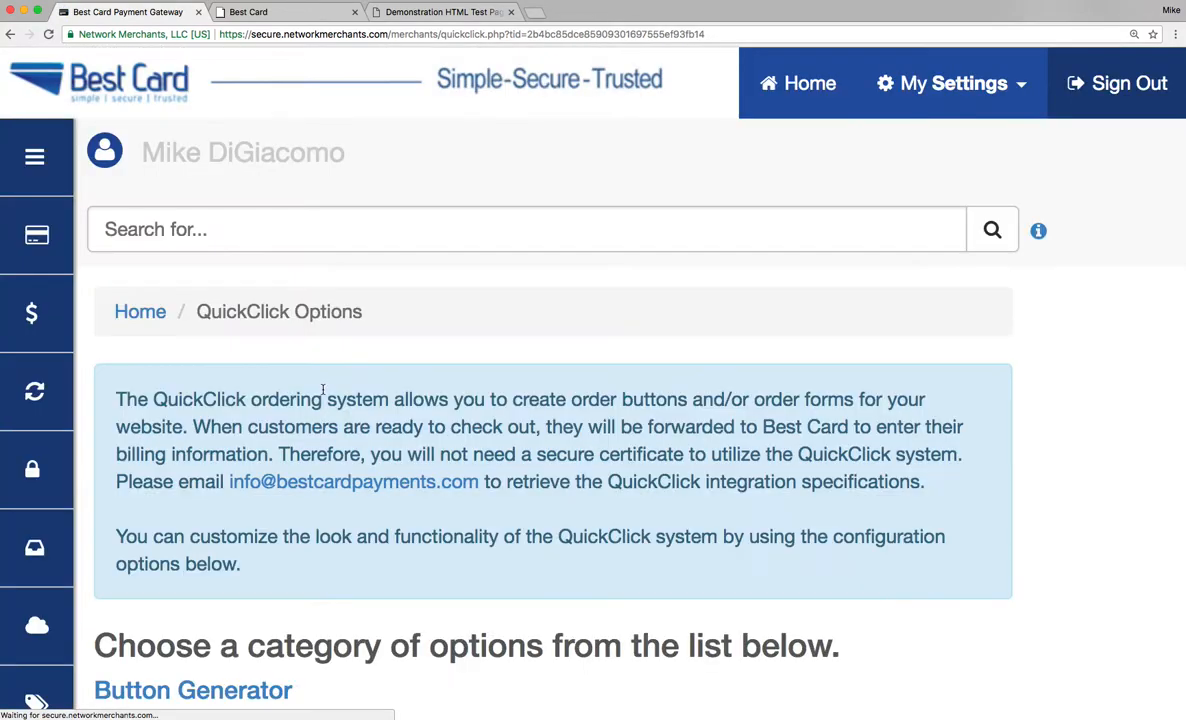
{"action": "scroll", "coordinate": [322, 390], "scroll_direction": "down", "scroll_amount": 10}
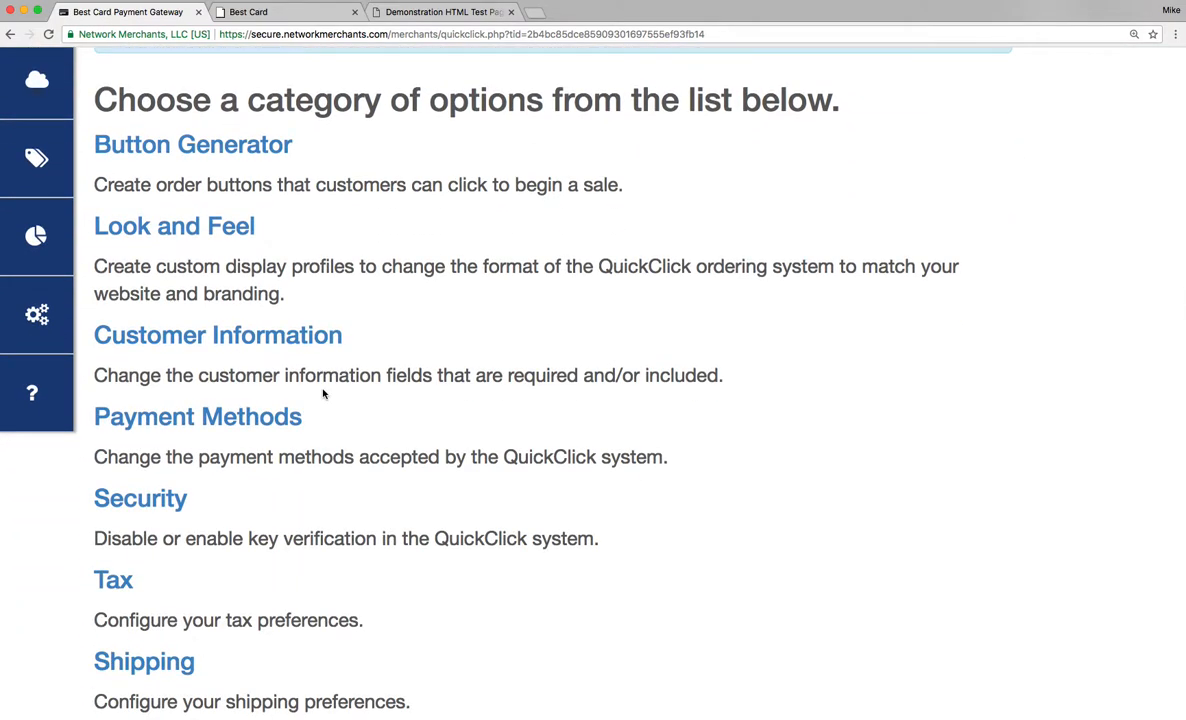
Open the QuickClick Customer Information settings, review which fields are required, optional or hidden, and save them.
{"action": "left_click", "coordinate": [238, 342]}
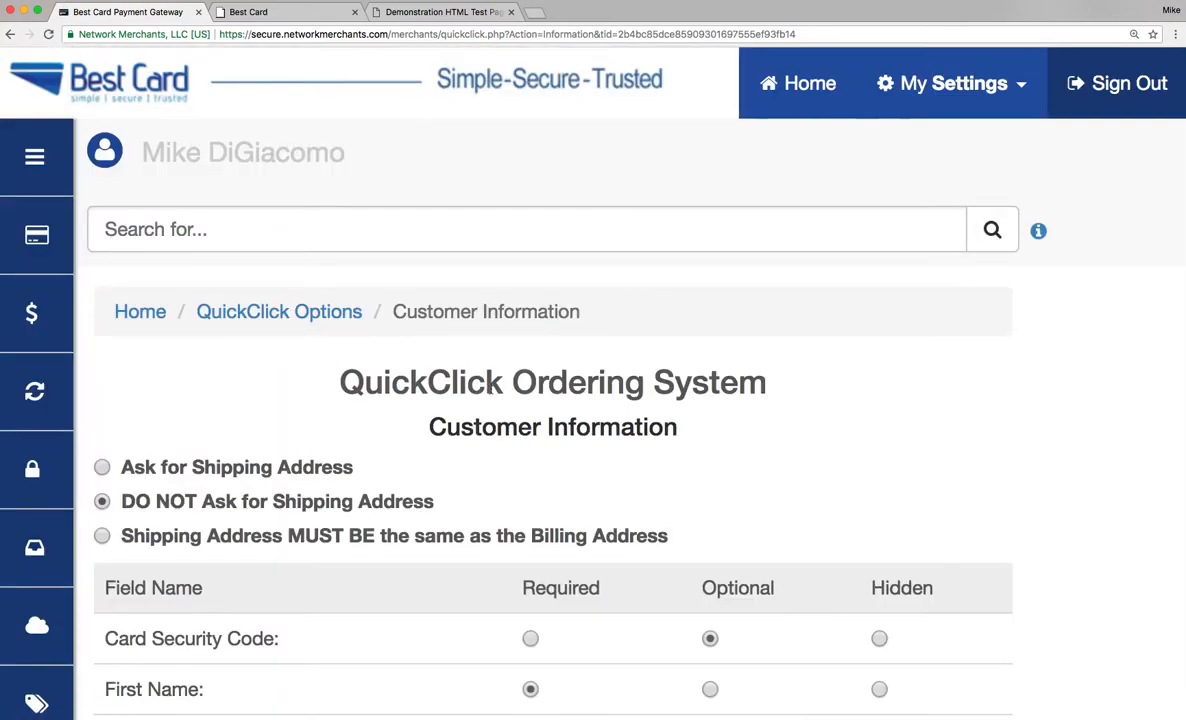
{"action": "scroll", "coordinate": [491, 388], "scroll_direction": "down", "scroll_amount": 5}
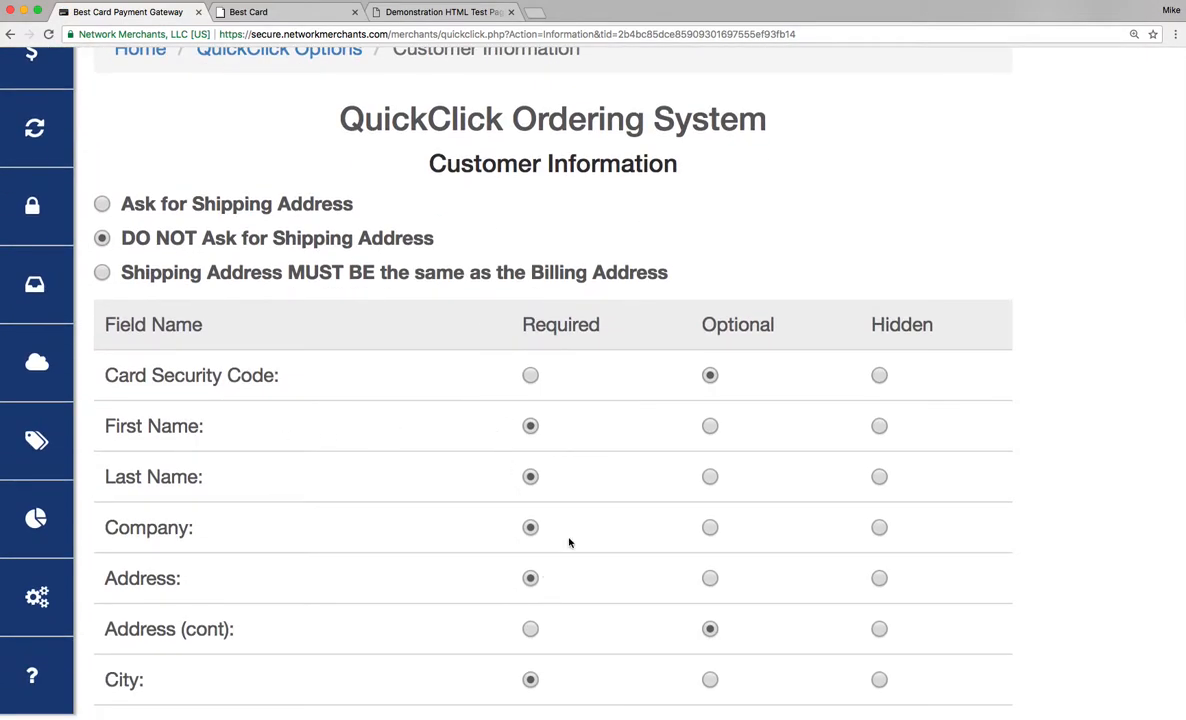
{"action": "scroll", "coordinate": [568, 543], "scroll_direction": "down", "scroll_amount": 3}
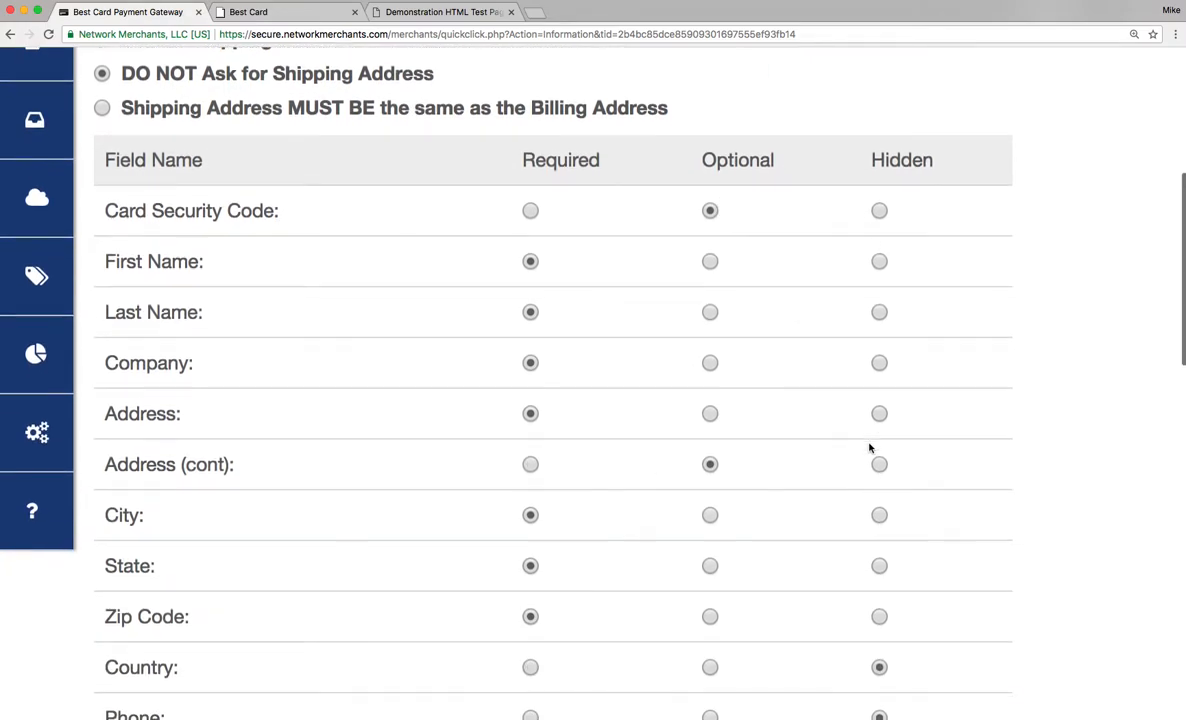
{"action": "scroll", "coordinate": [868, 445], "scroll_direction": "down", "scroll_amount": 4}
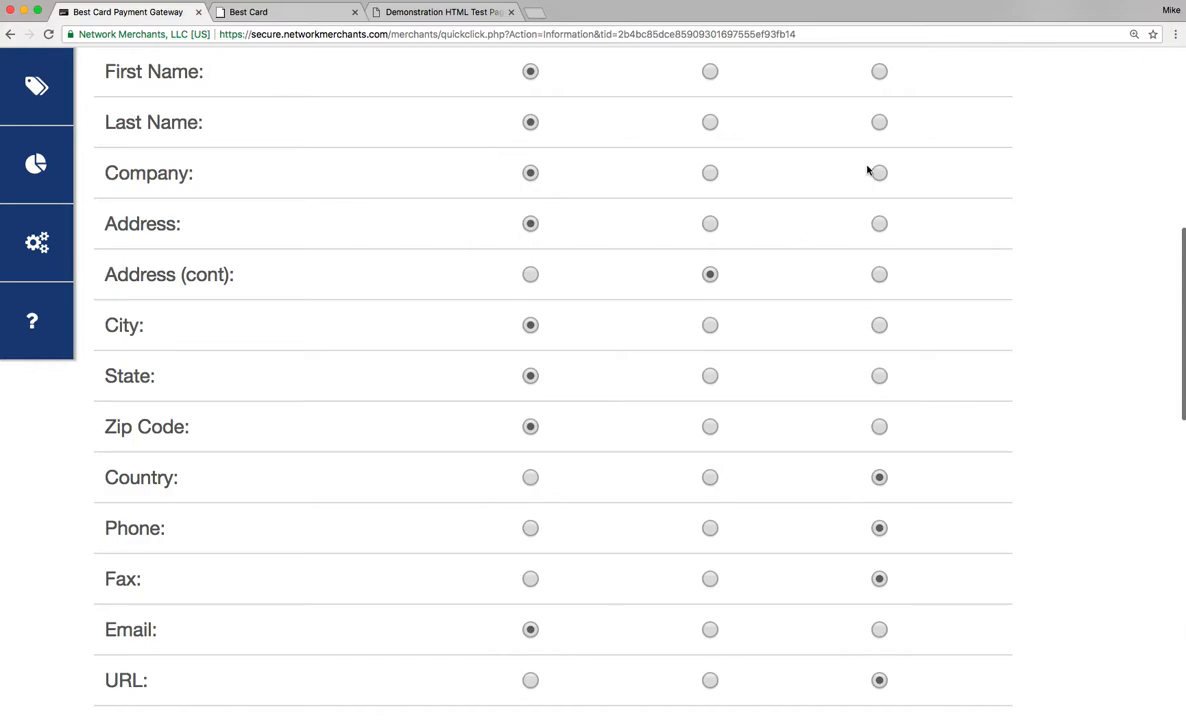
{"action": "scroll", "coordinate": [866, 170], "scroll_direction": "up", "scroll_amount": 1}
{"action": "scroll", "coordinate": [868, 167], "scroll_direction": "down", "scroll_amount": 10}
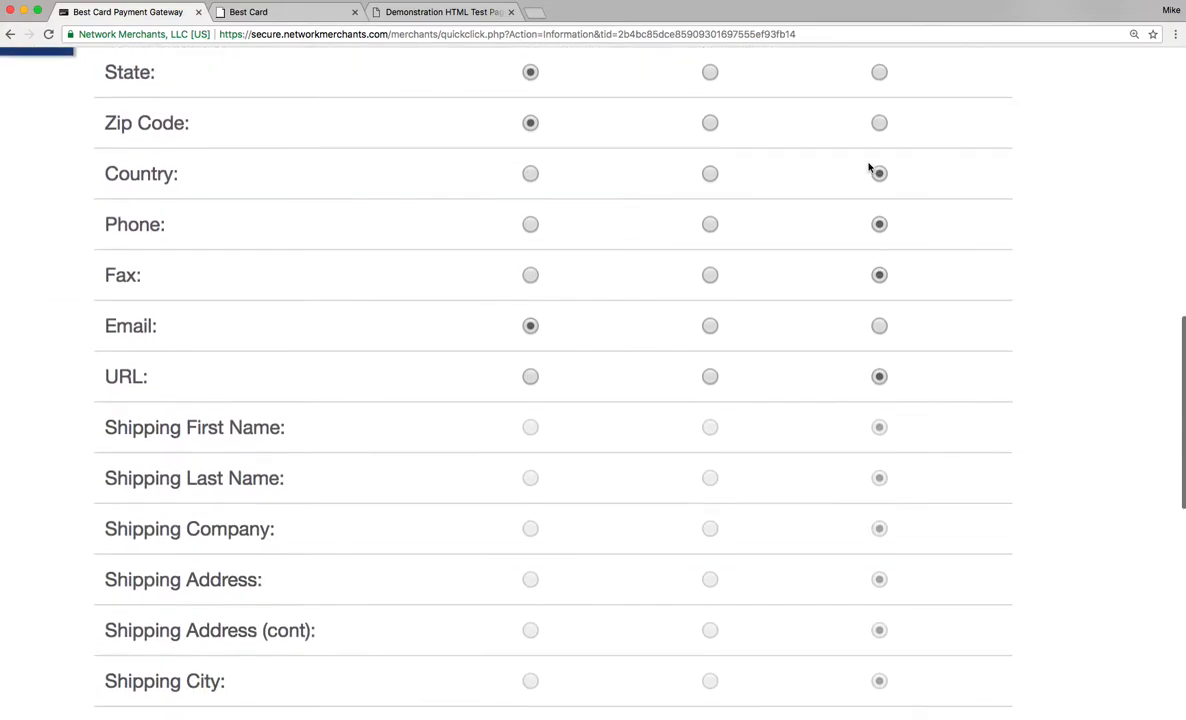
{"action": "scroll", "coordinate": [869, 168], "scroll_direction": "up", "scroll_amount": 1}
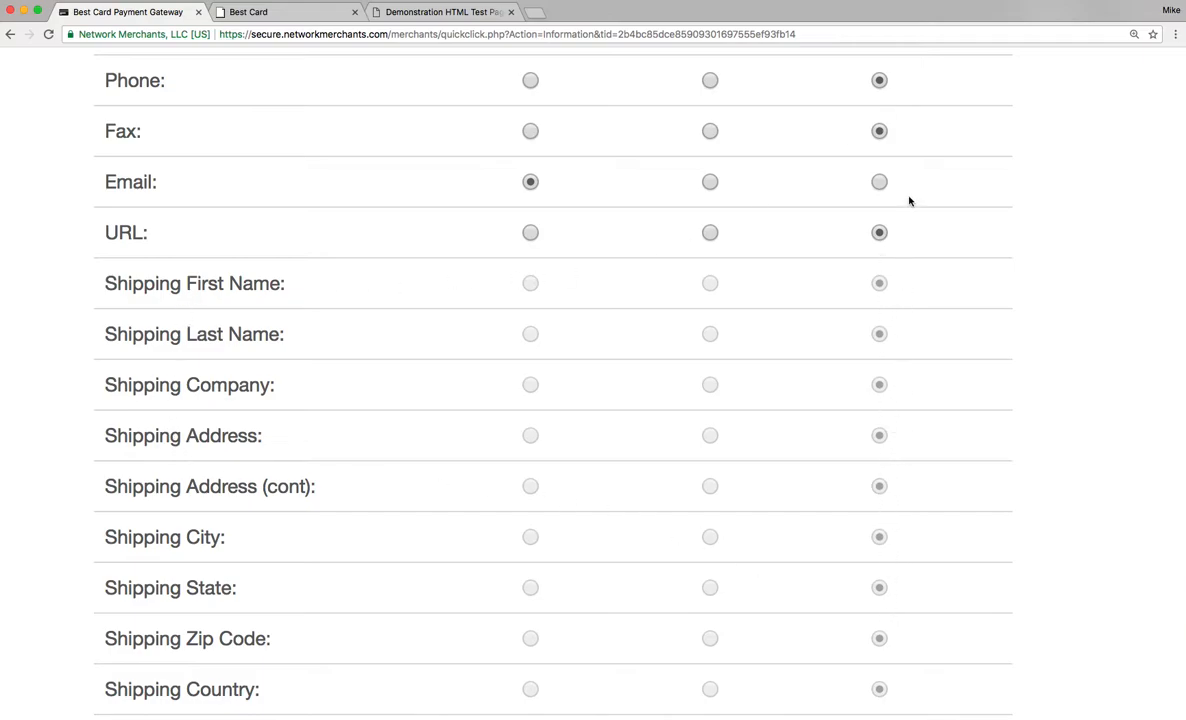
{"action": "scroll", "coordinate": [909, 201], "scroll_direction": "up", "scroll_amount": 2}
{"action": "scroll", "coordinate": [909, 201], "scroll_direction": "down", "scroll_amount": 10}
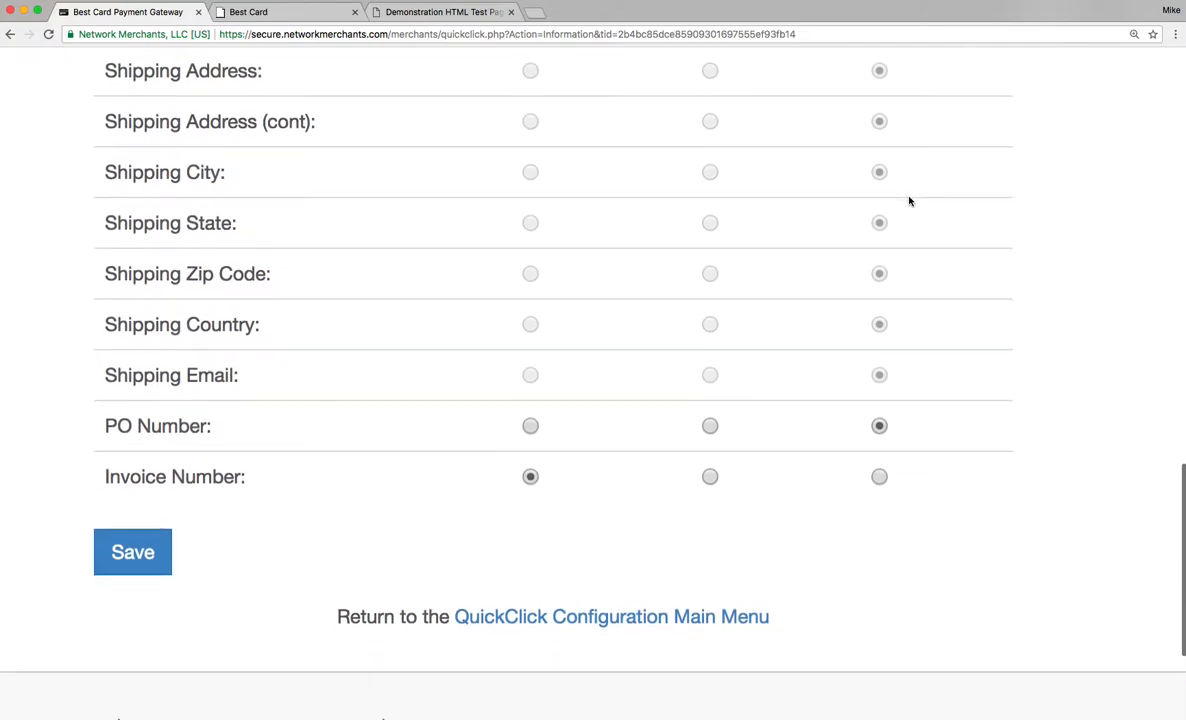
{"action": "scroll", "coordinate": [530, 481], "scroll_direction": "up", "scroll_amount": 8}
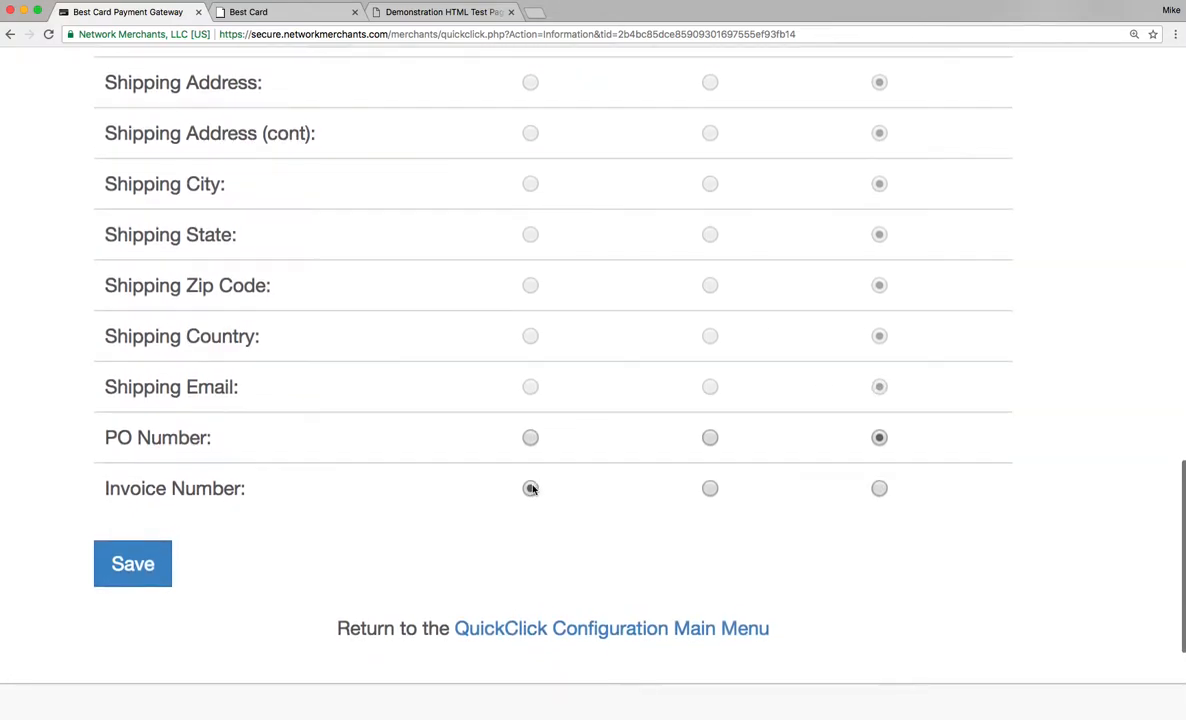
{"action": "scroll", "coordinate": [530, 487], "scroll_direction": "up", "scroll_amount": 6}
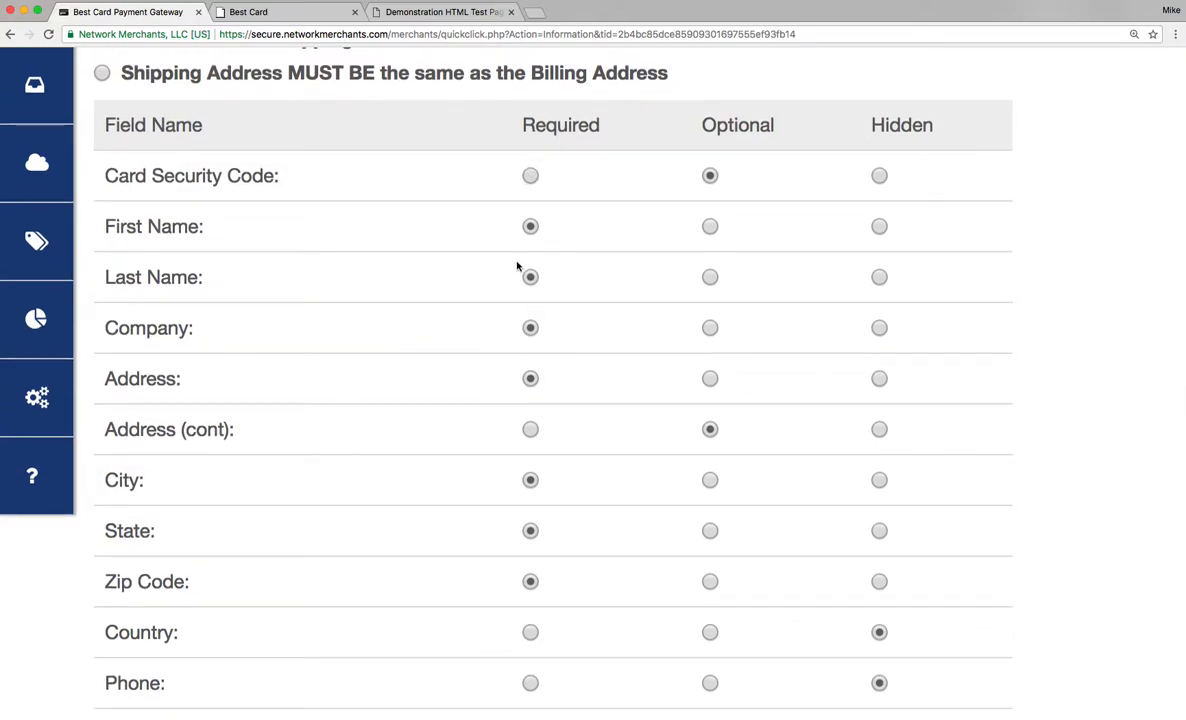
{"action": "scroll", "coordinate": [519, 265], "scroll_direction": "down", "scroll_amount": 12}
{"action": "left_click", "coordinate": [157, 541]}
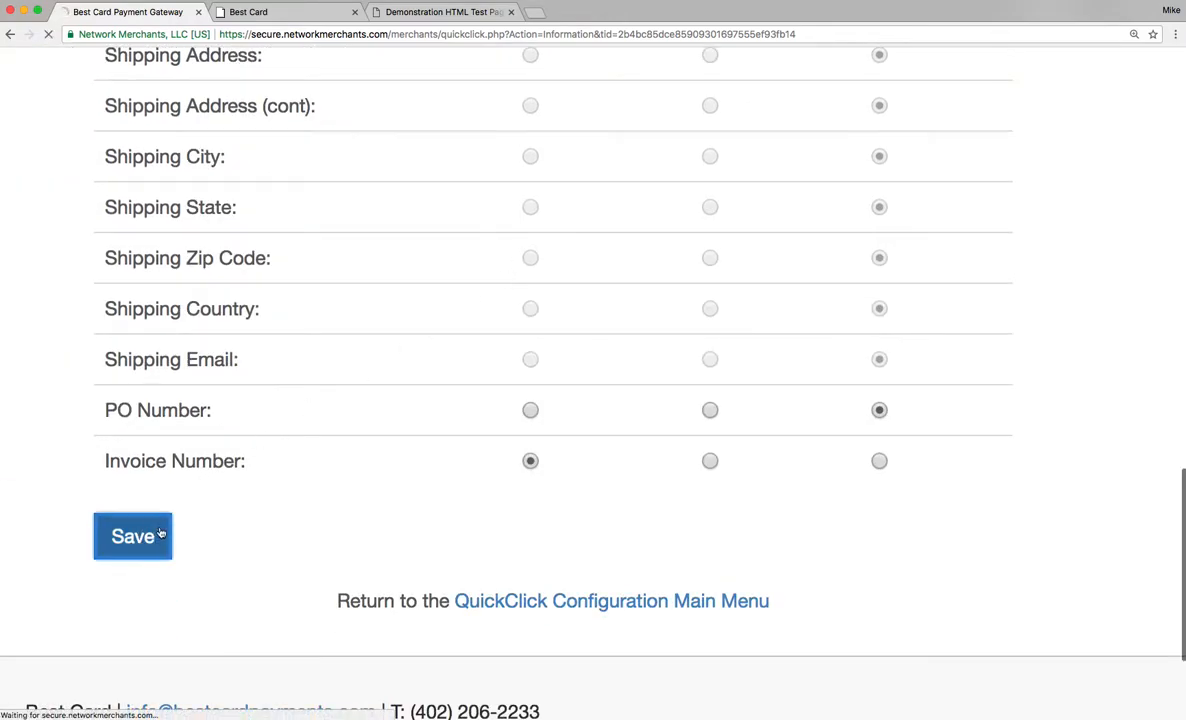
Open the gateway Settings and go to the Merchant Defined Fields page.
{"action": "scroll", "coordinate": [204, 473], "scroll_direction": "down", "scroll_amount": 6}
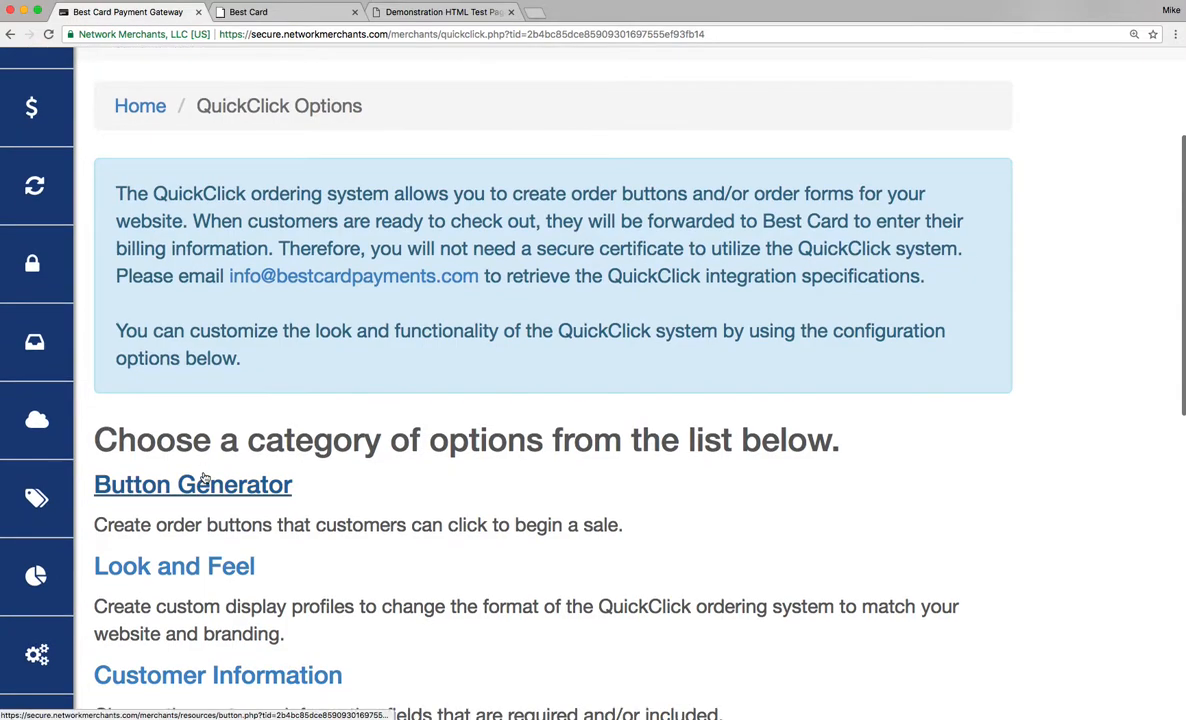
{"action": "scroll", "coordinate": [220, 473], "scroll_direction": "down", "scroll_amount": 1}
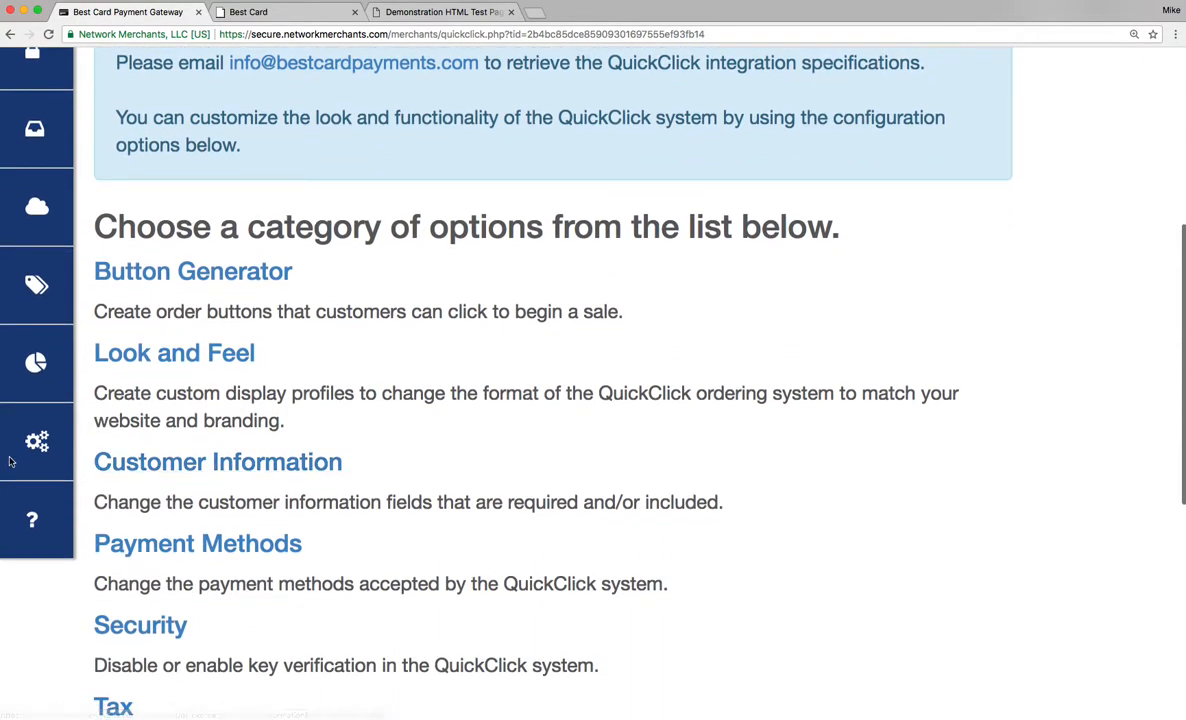
{"action": "mouse_move", "coordinate": [30, 447]}
{"action": "left_click", "coordinate": [60, 511]}
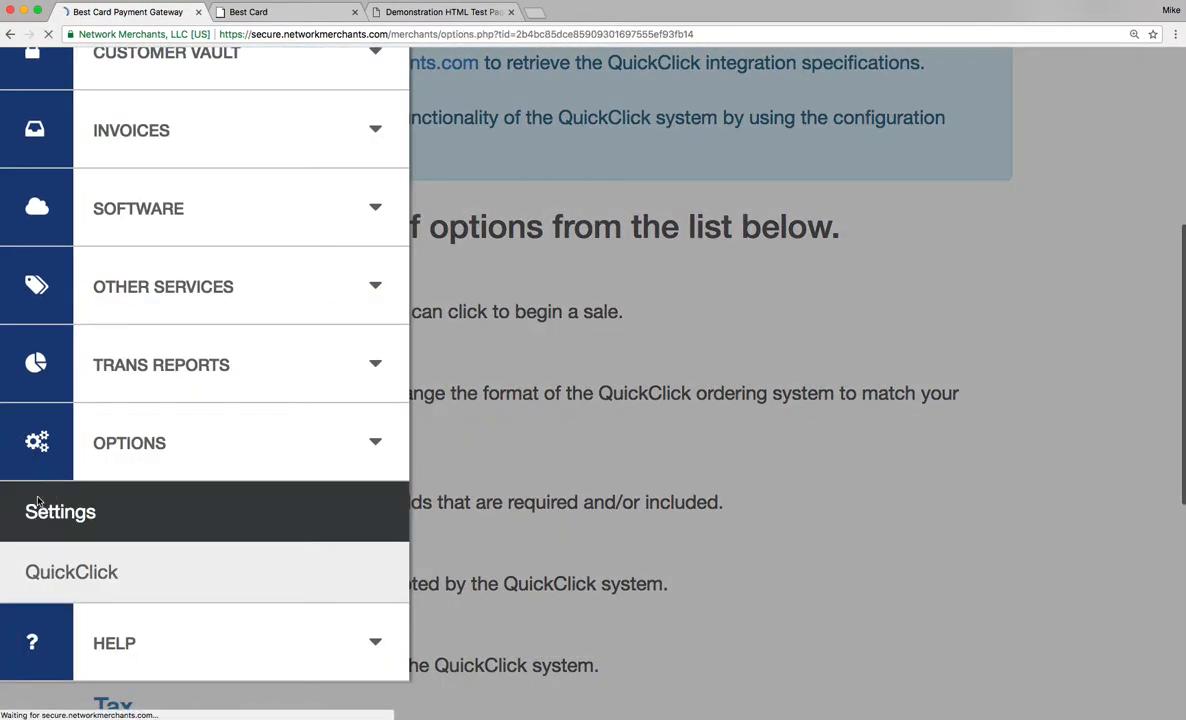
{"action": "scroll", "coordinate": [411, 491], "scroll_direction": "down", "scroll_amount": 8}
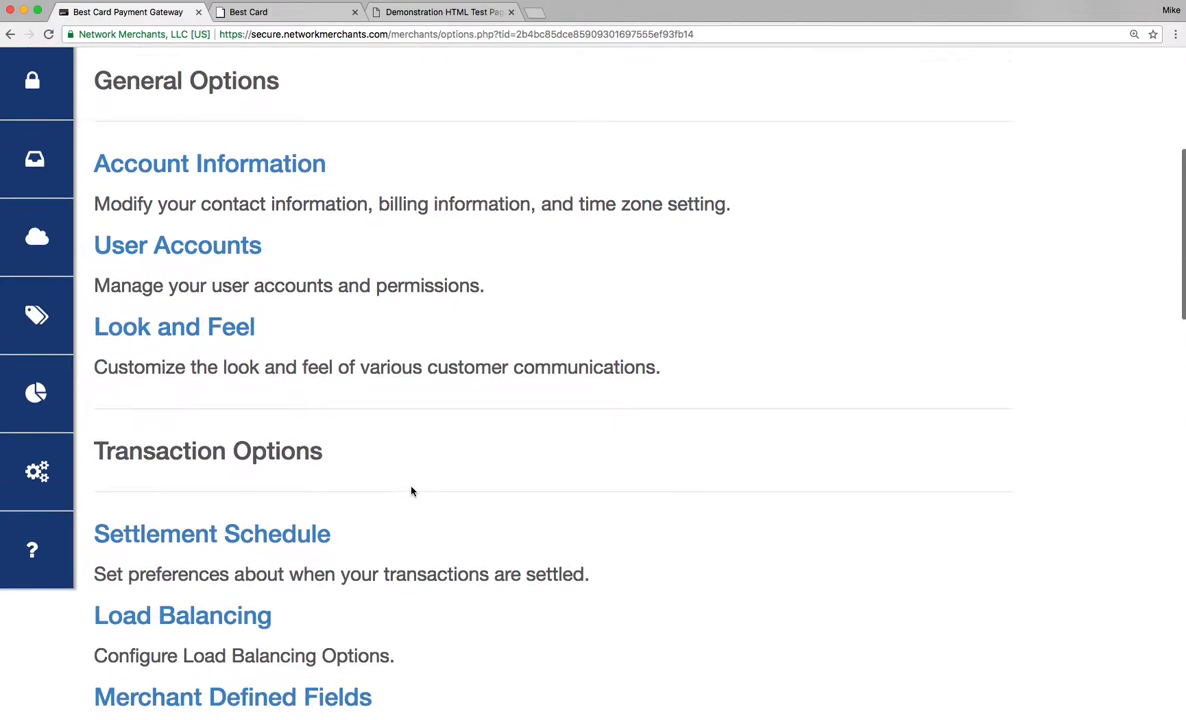
{"action": "left_click", "coordinate": [278, 551]}
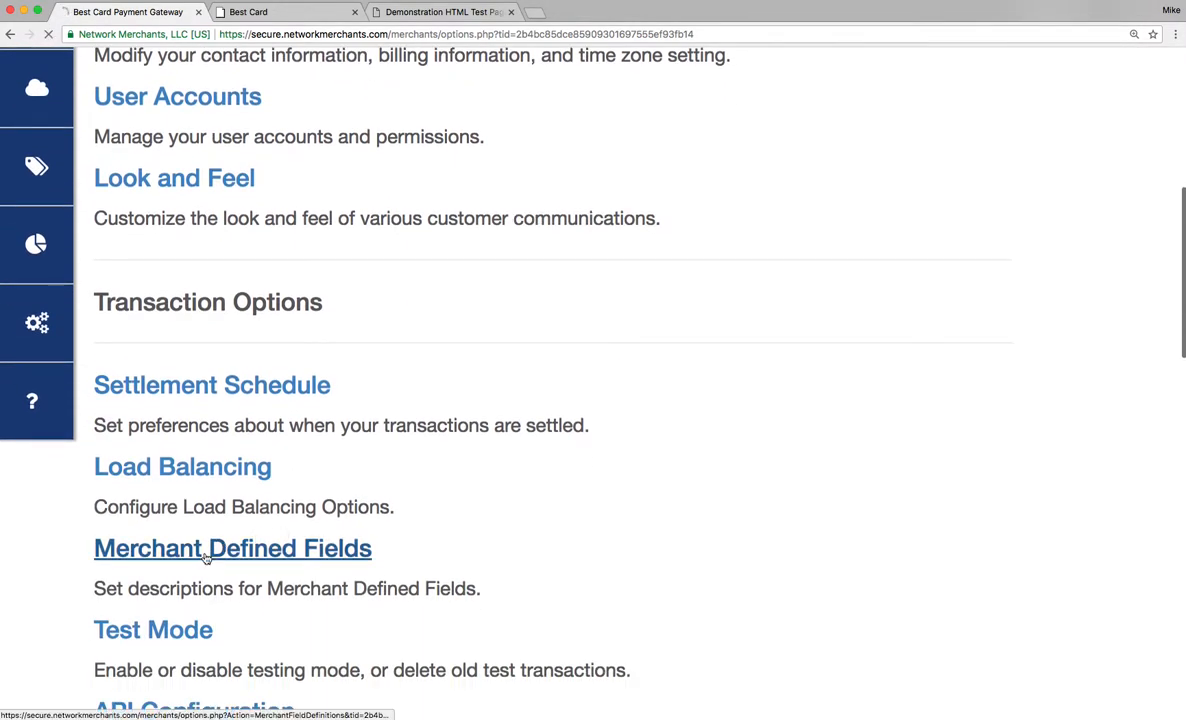
{"action": "scroll", "coordinate": [540, 524], "scroll_direction": "down", "scroll_amount": 3}
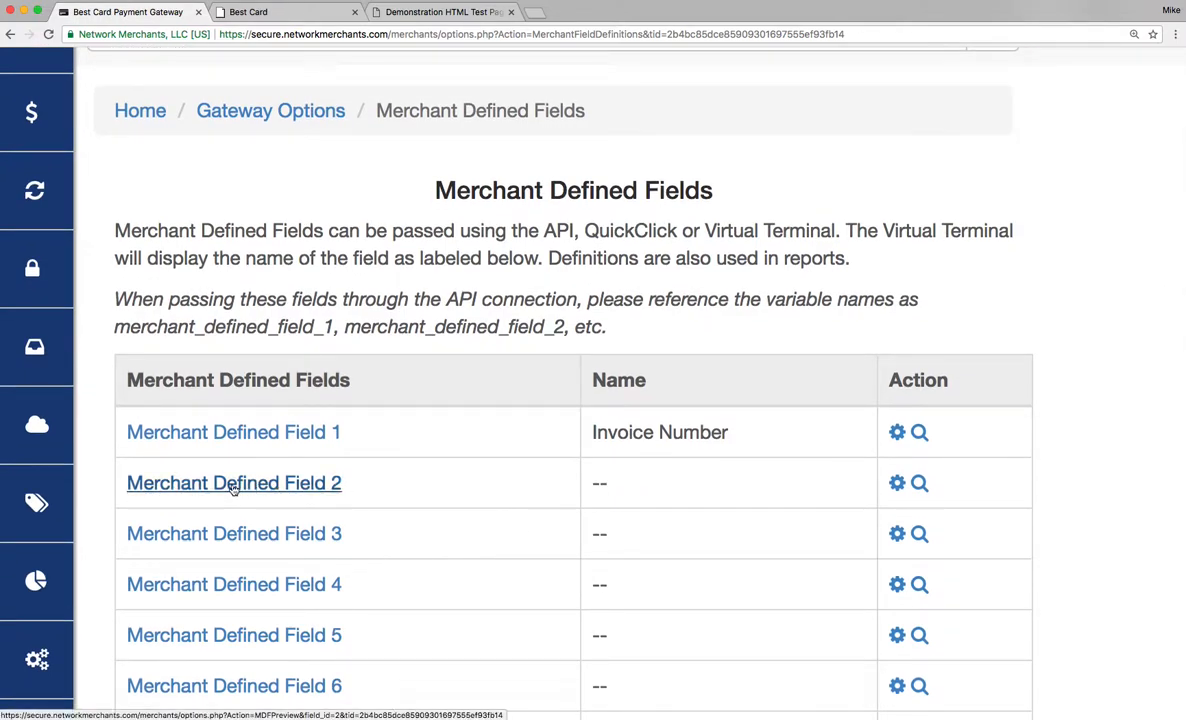
Open Merchant Defined Field 2's configuration, examine its Type options, and return to the fields list.
{"action": "left_click", "coordinate": [897, 484]}
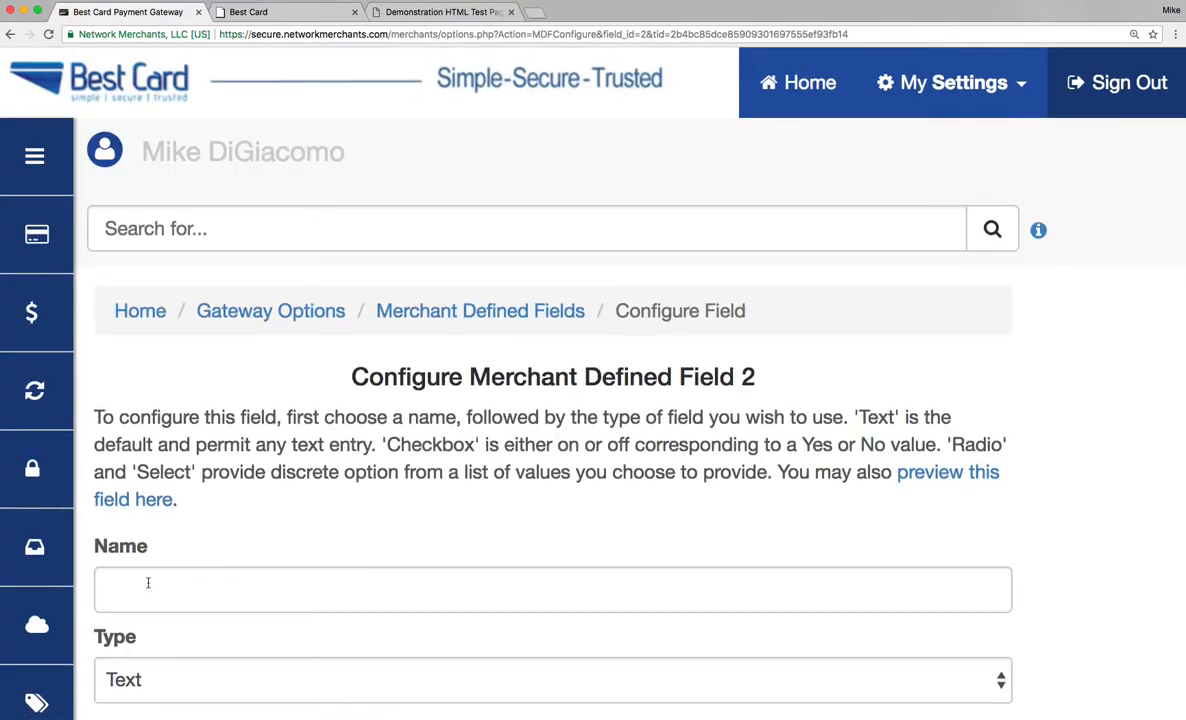
{"action": "scroll", "coordinate": [148, 582], "scroll_direction": "down", "scroll_amount": 3}
{"action": "left_click", "coordinate": [205, 558]}
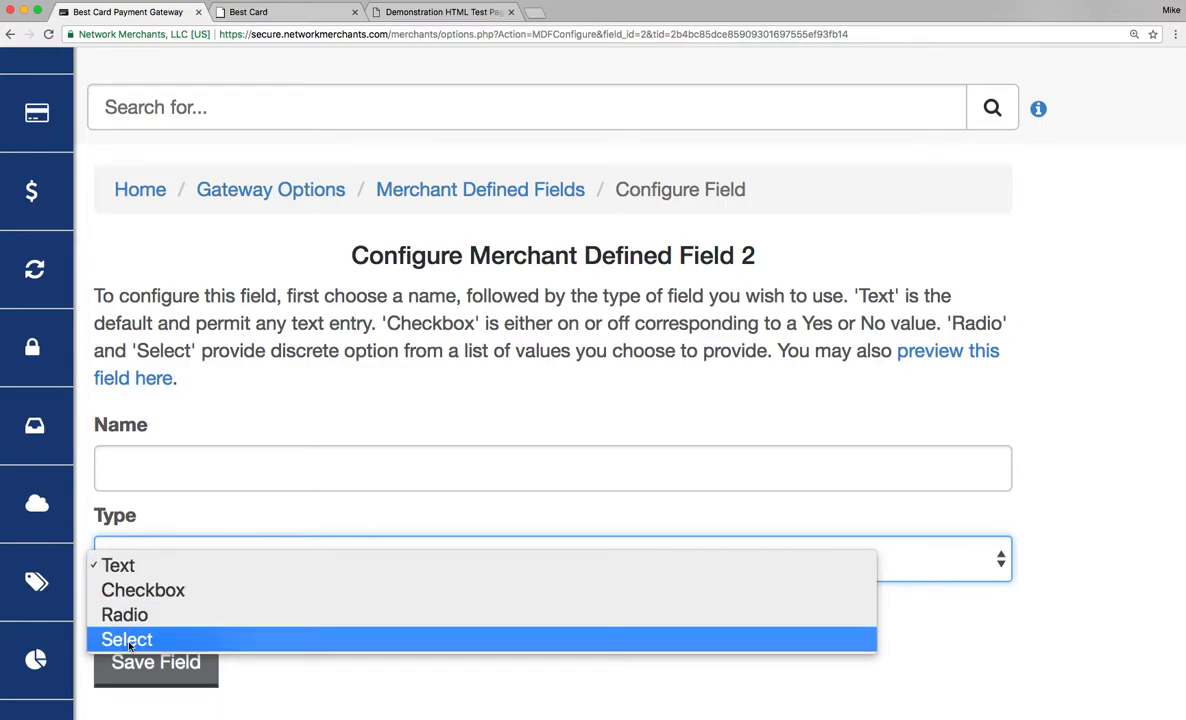
{"action": "left_click", "coordinate": [336, 683]}
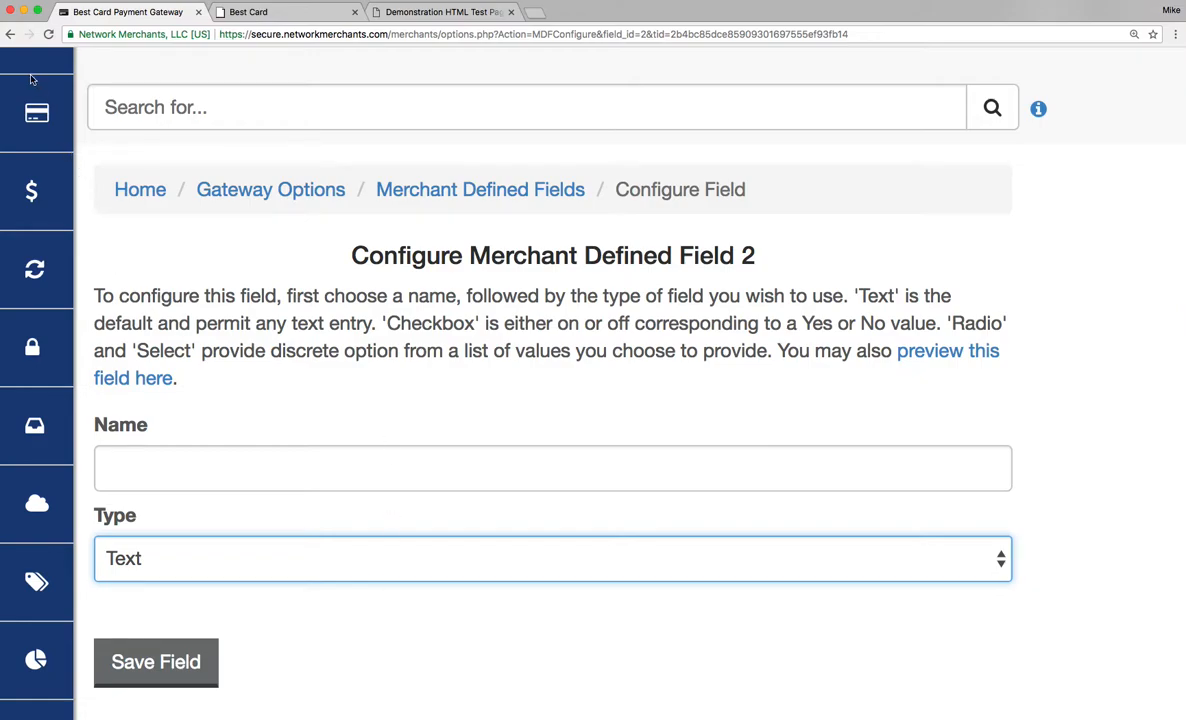
{"action": "left_click", "coordinate": [10, 34]}
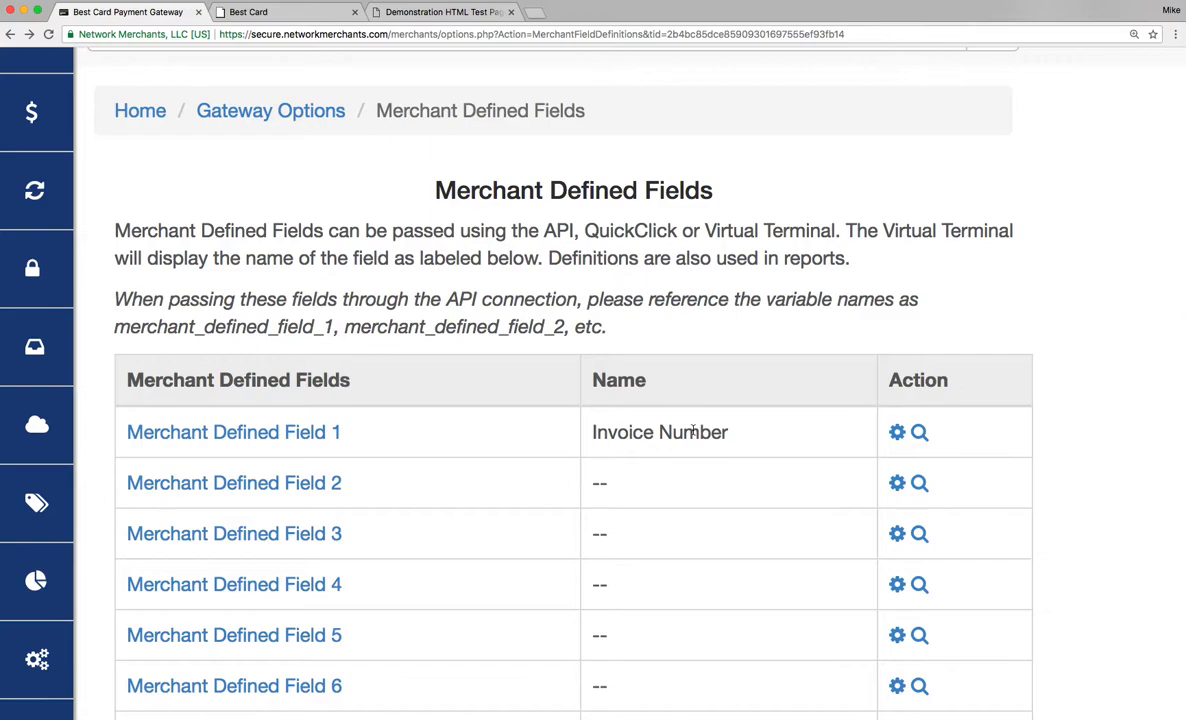
Compare the checkout page's Invoice Number field with Merchant Defined Field 1 in the gateway.
{"action": "left_click", "coordinate": [283, 19]}
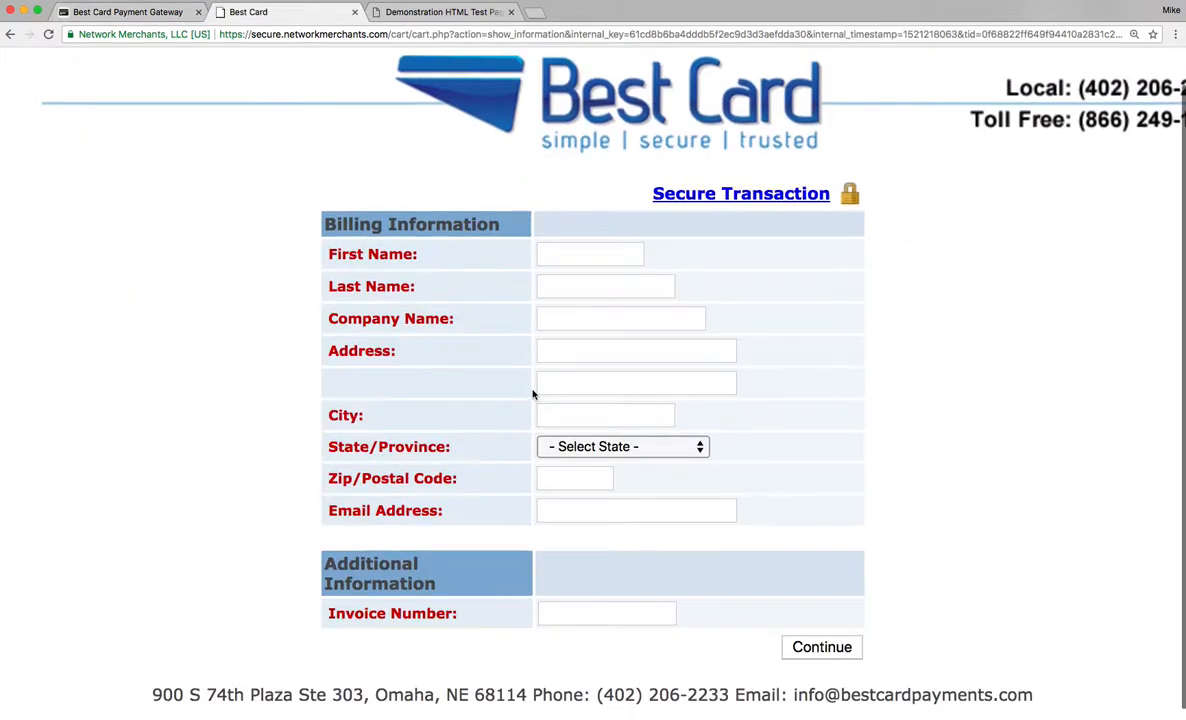
{"action": "left_click", "coordinate": [137, 17]}
{"action": "scroll", "coordinate": [670, 568], "scroll_direction": "down", "scroll_amount": 7}
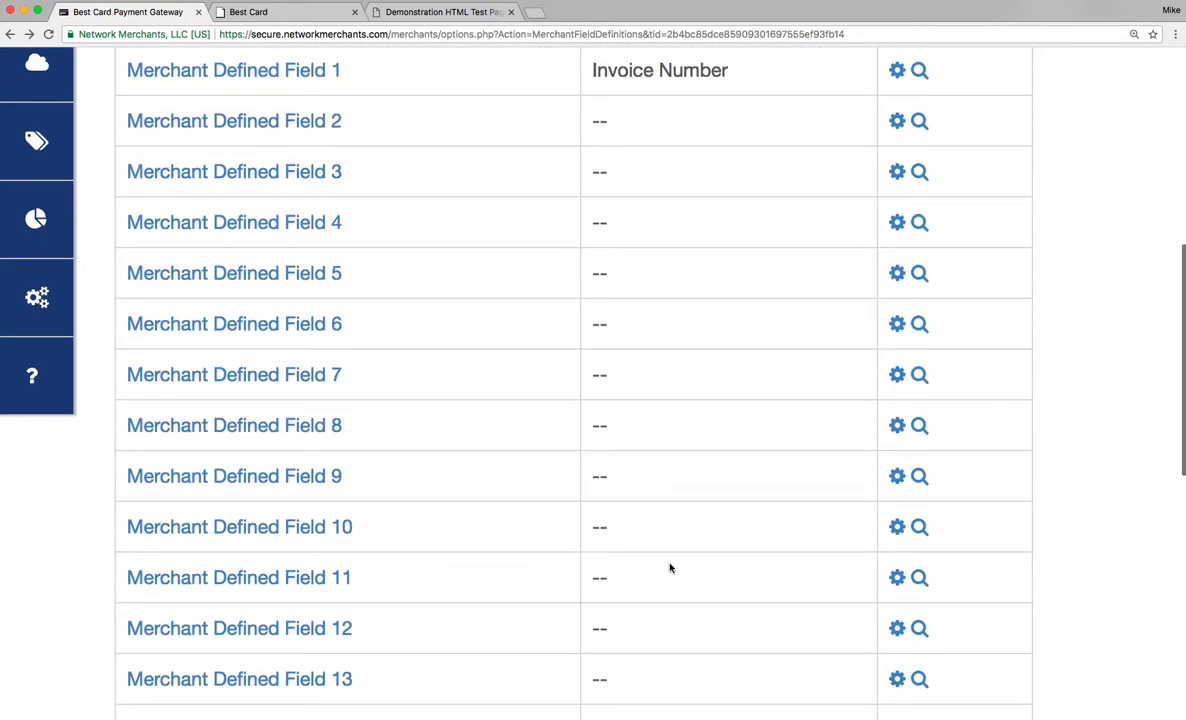
Open the Address Verification settings from the gateway Settings and review its rejection conditions.
{"action": "left_click", "coordinate": [40, 304]}
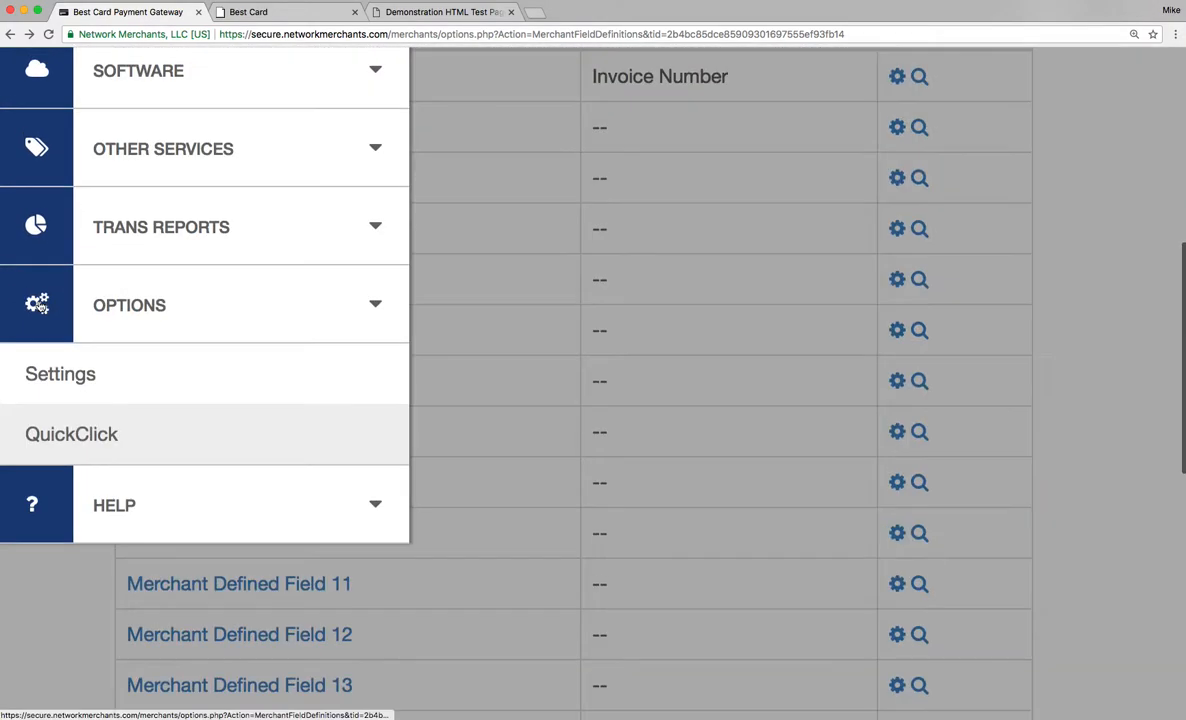
{"action": "left_click", "coordinate": [38, 356]}
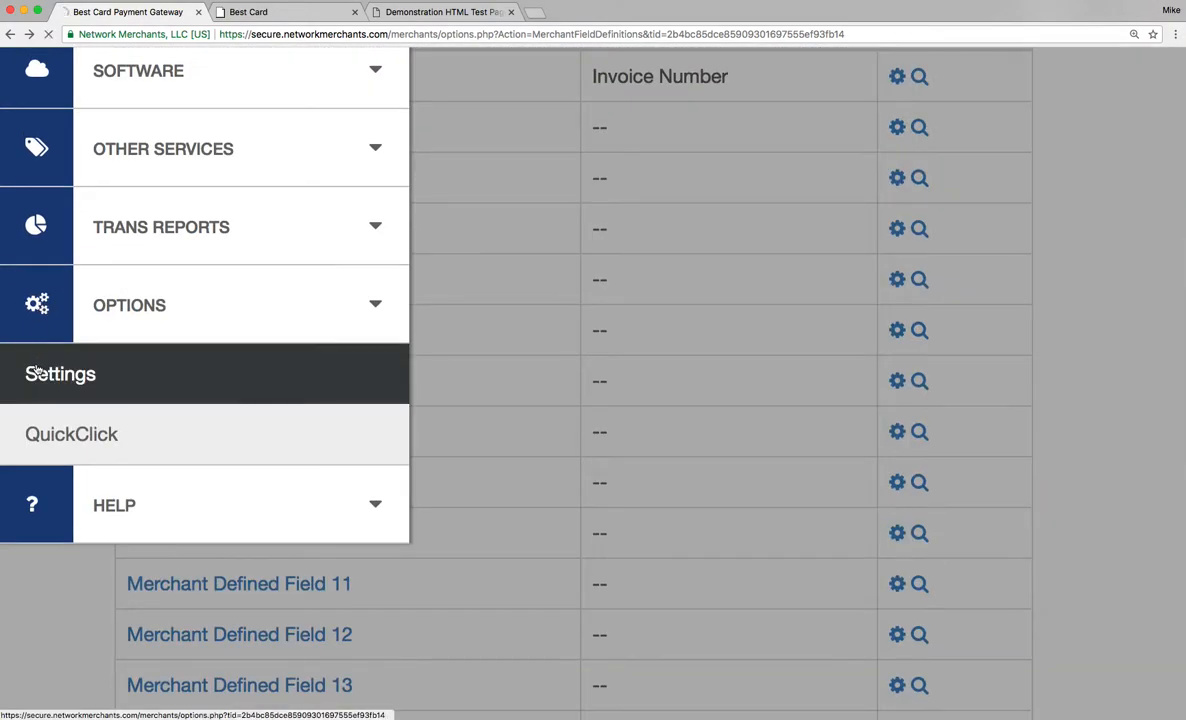
{"action": "scroll", "coordinate": [406, 444], "scroll_direction": "down", "scroll_amount": 12}
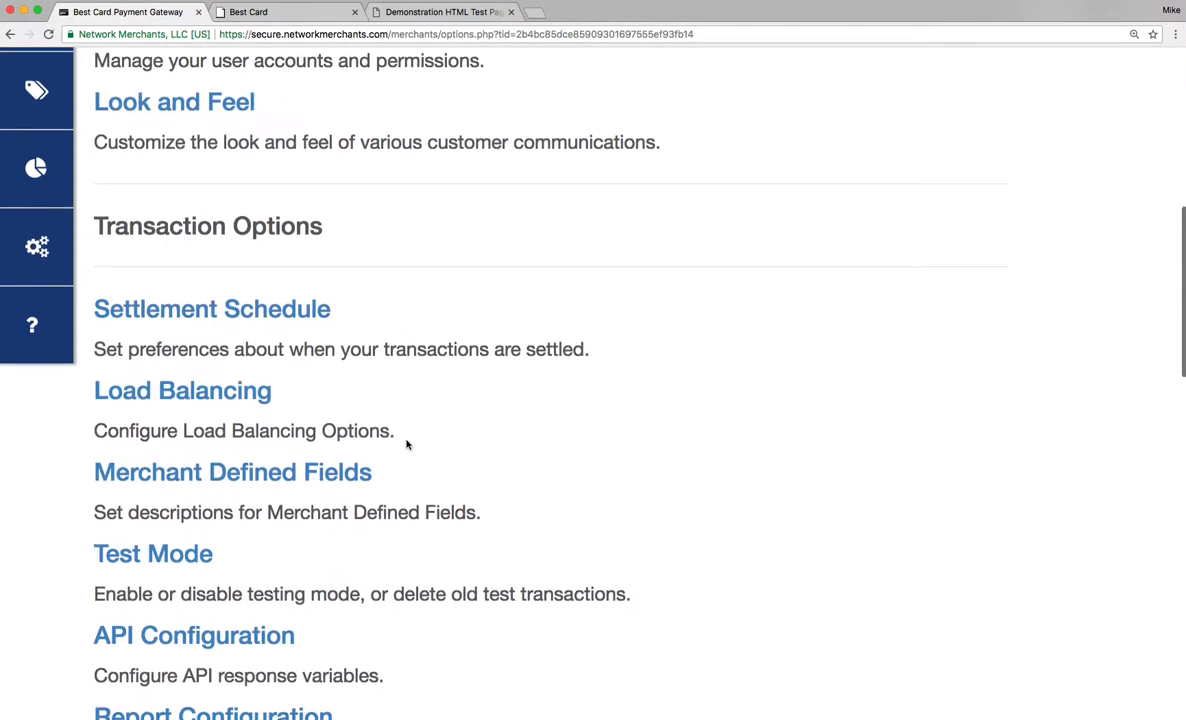
{"action": "scroll", "coordinate": [406, 444], "scroll_direction": "down", "scroll_amount": 15}
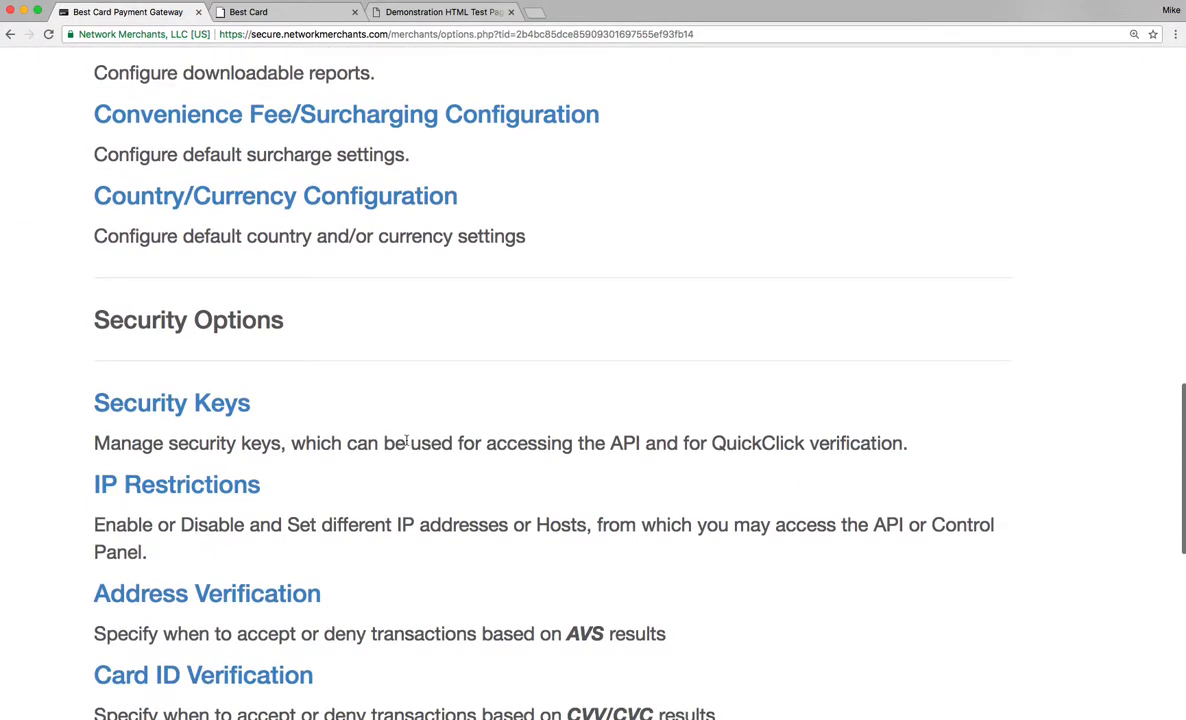
{"action": "left_click", "coordinate": [262, 420]}
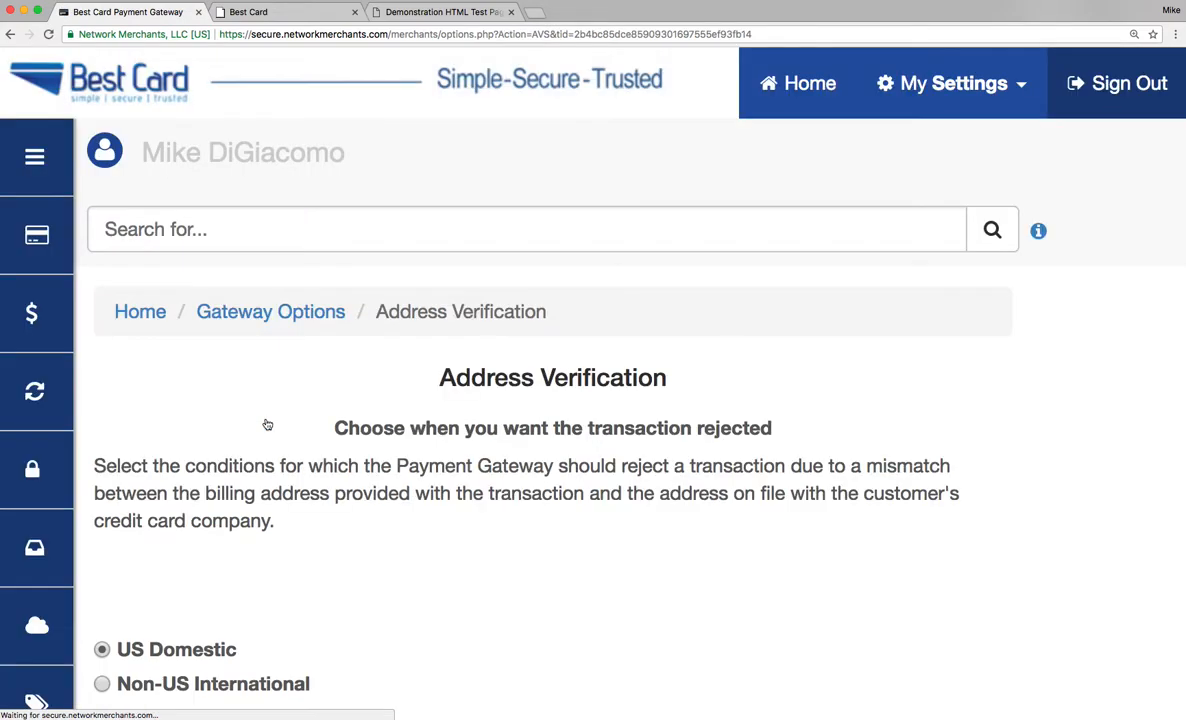
{"action": "scroll", "coordinate": [822, 467], "scroll_direction": "down", "scroll_amount": 12}
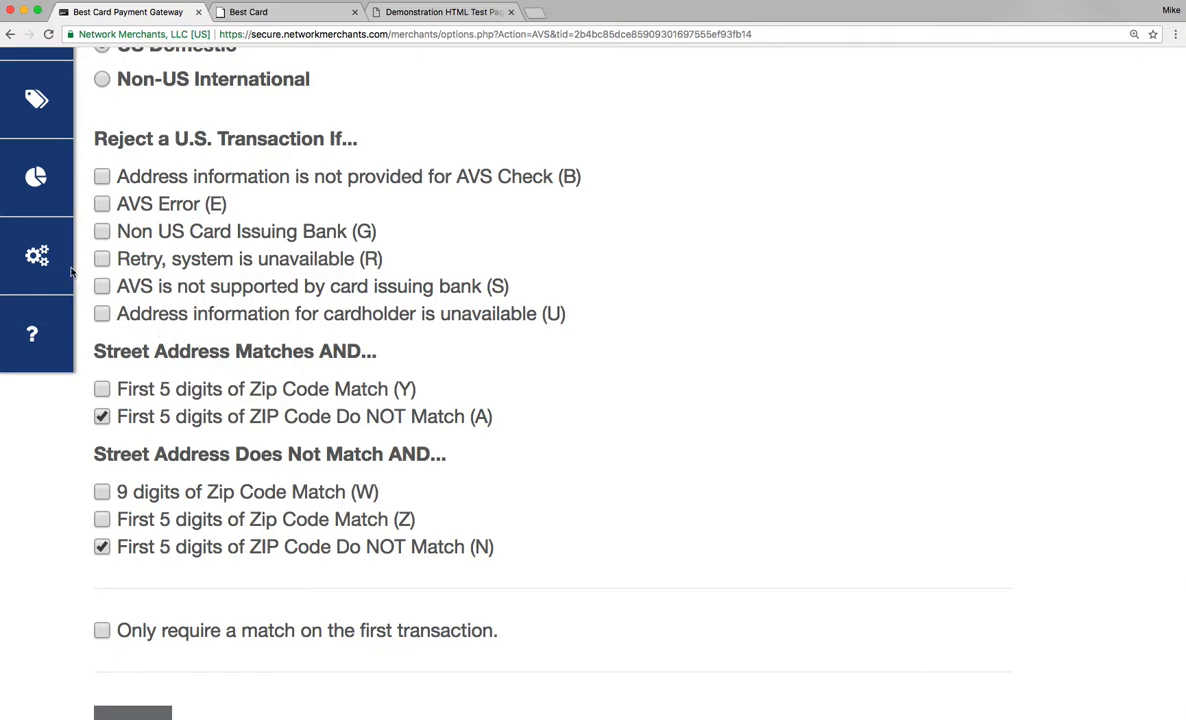
{"action": "left_click", "coordinate": [10, 34]}
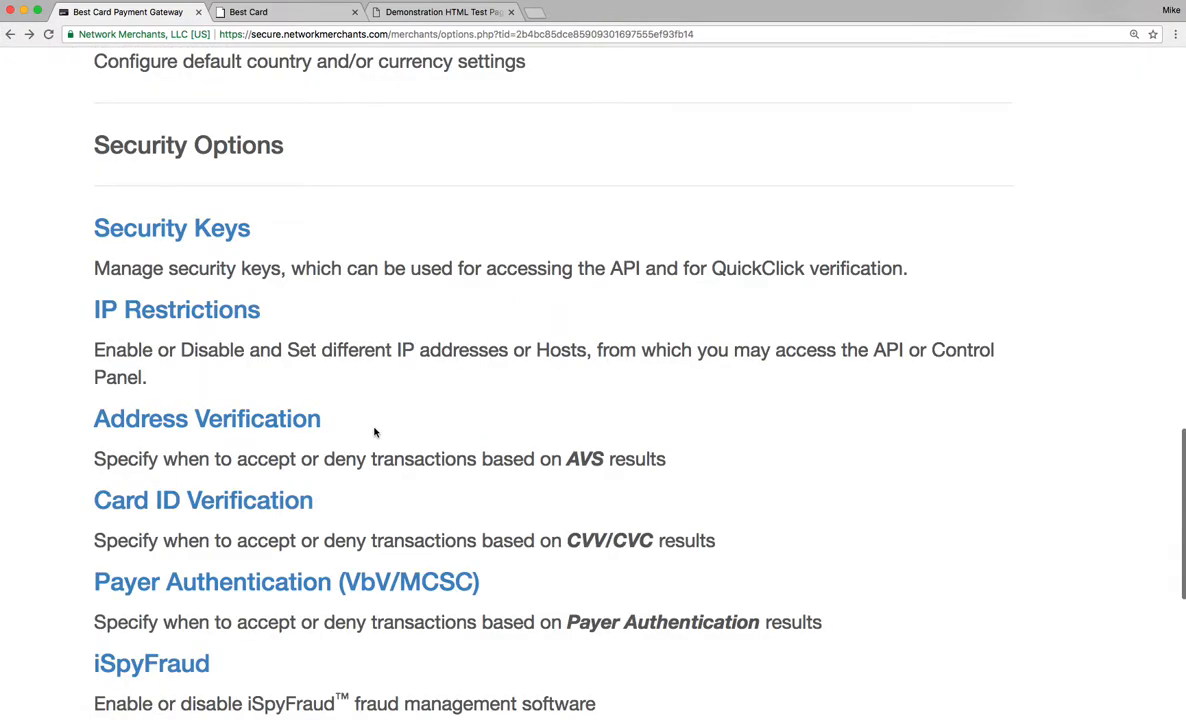
Return to the Security Options and open the Card ID Verification settings to review its rejection conditions.
{"action": "scroll", "coordinate": [375, 432], "scroll_direction": "down", "scroll_amount": 5}
{"action": "scroll", "coordinate": [375, 432], "scroll_direction": "down", "scroll_amount": 3}
{"action": "scroll", "coordinate": [374, 432], "scroll_direction": "up", "scroll_amount": 6}
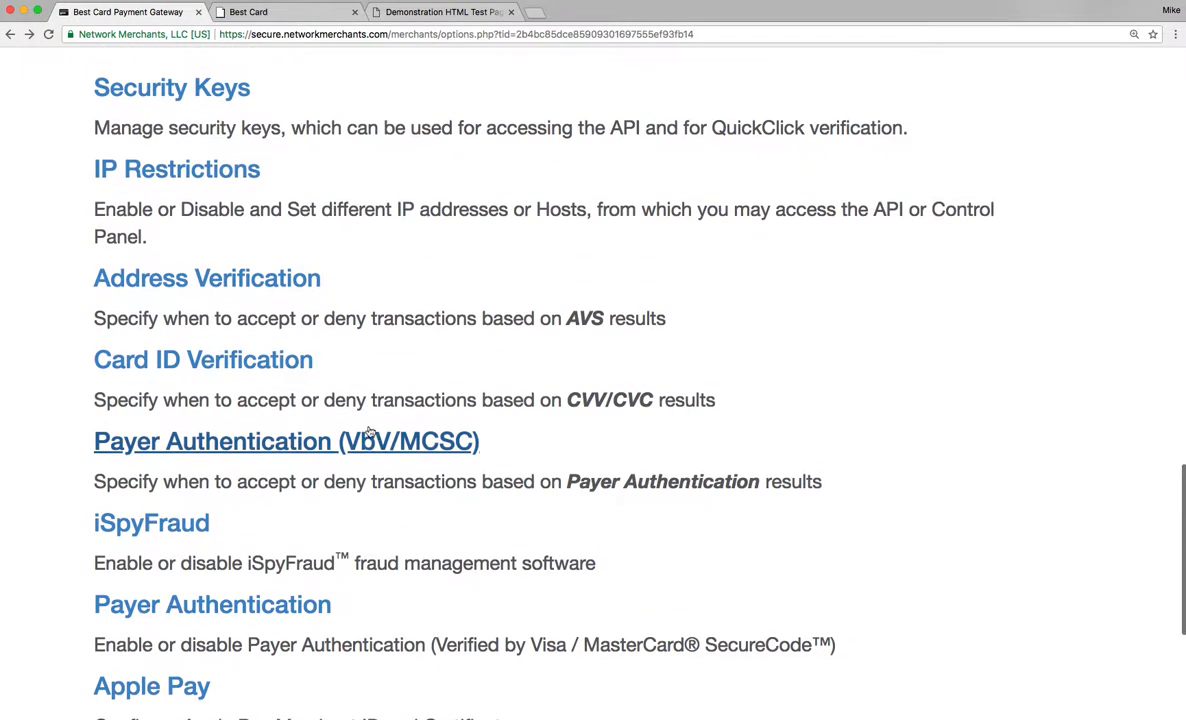
{"action": "left_click", "coordinate": [187, 372]}
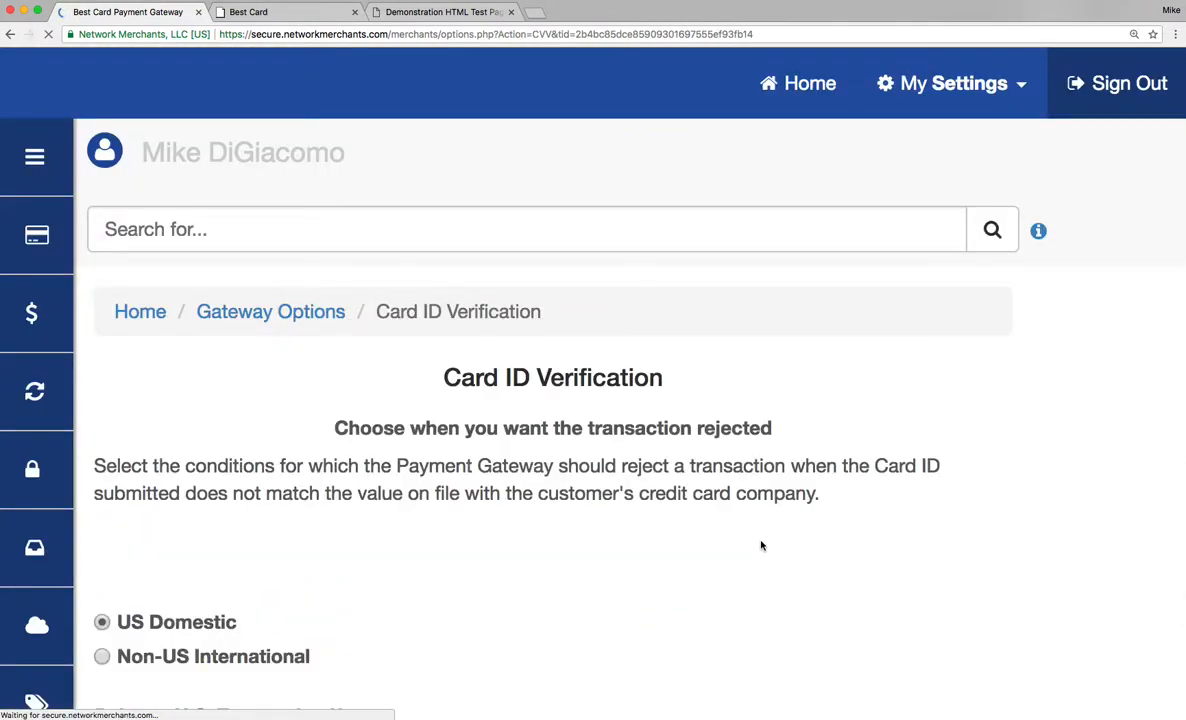
{"action": "scroll", "coordinate": [761, 545], "scroll_direction": "down", "scroll_amount": 3}
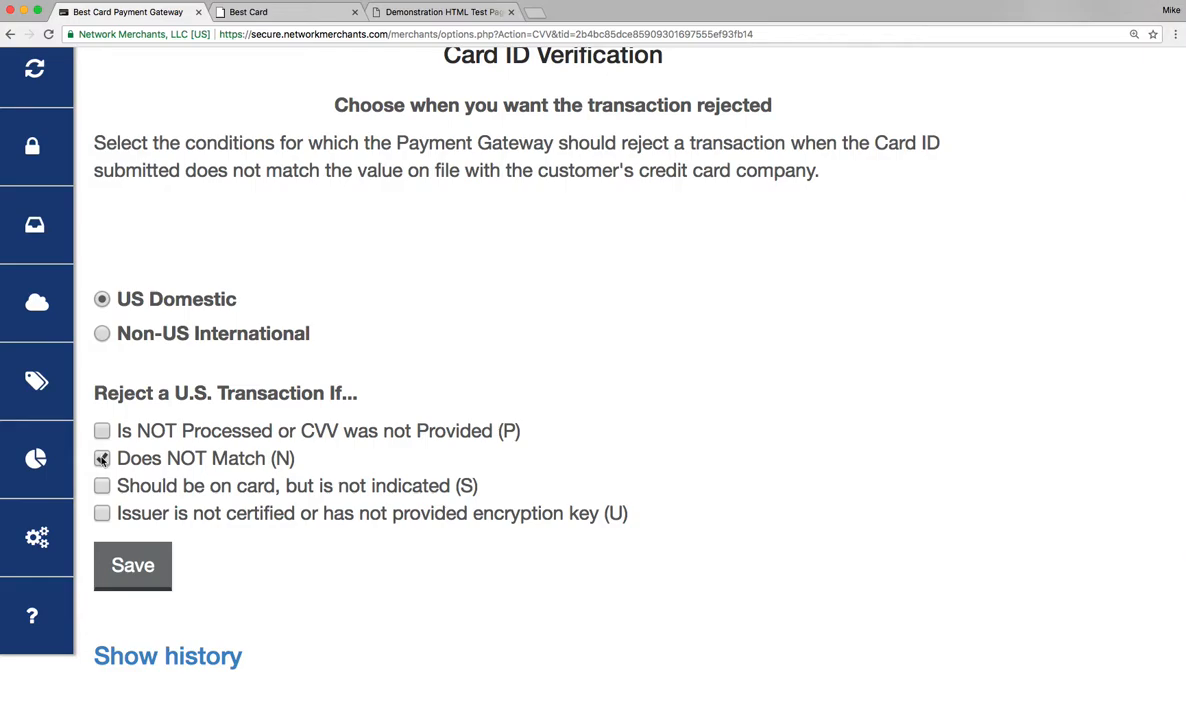
Return to the QuickClick Options main page.
{"action": "mouse_move", "coordinate": [40, 538]}
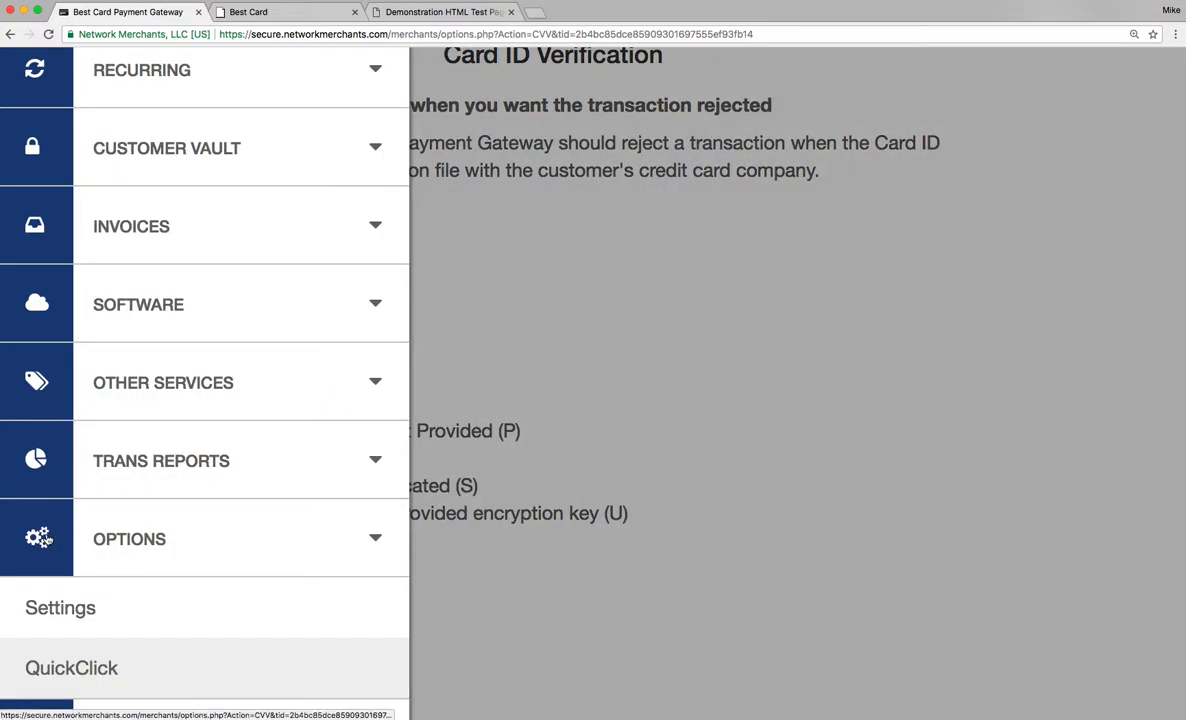
{"action": "left_click", "coordinate": [63, 673]}
{"action": "scroll", "coordinate": [643, 545], "scroll_direction": "down", "scroll_amount": 5}
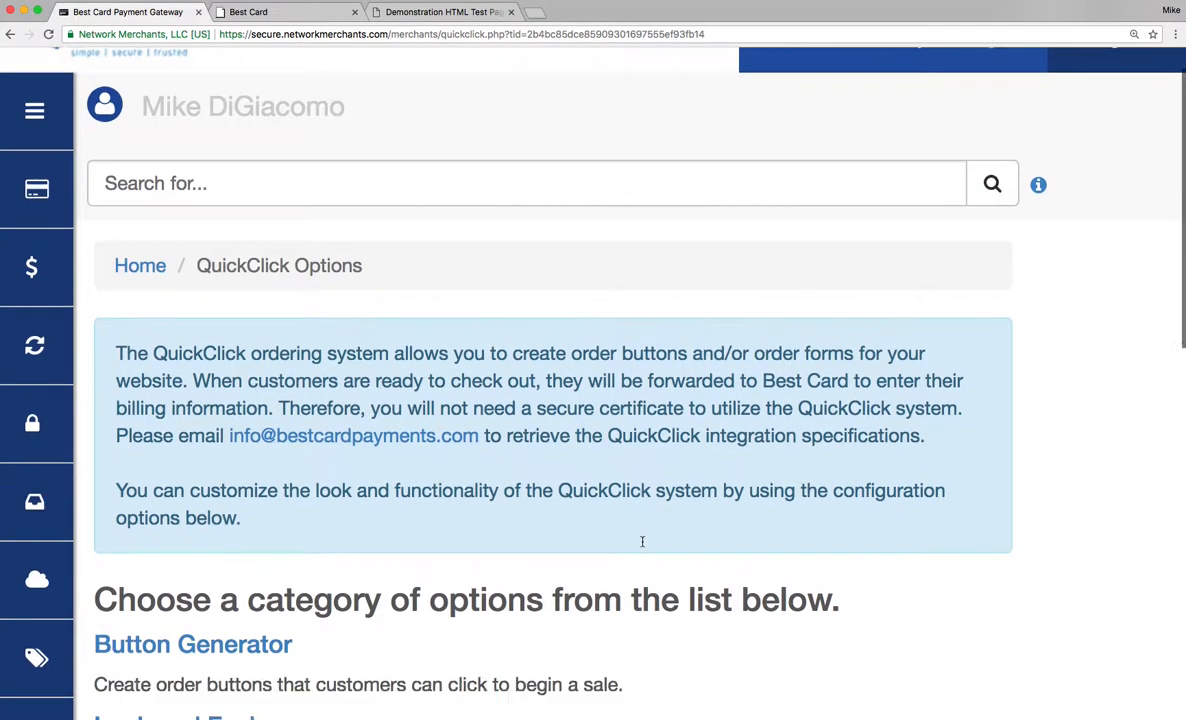